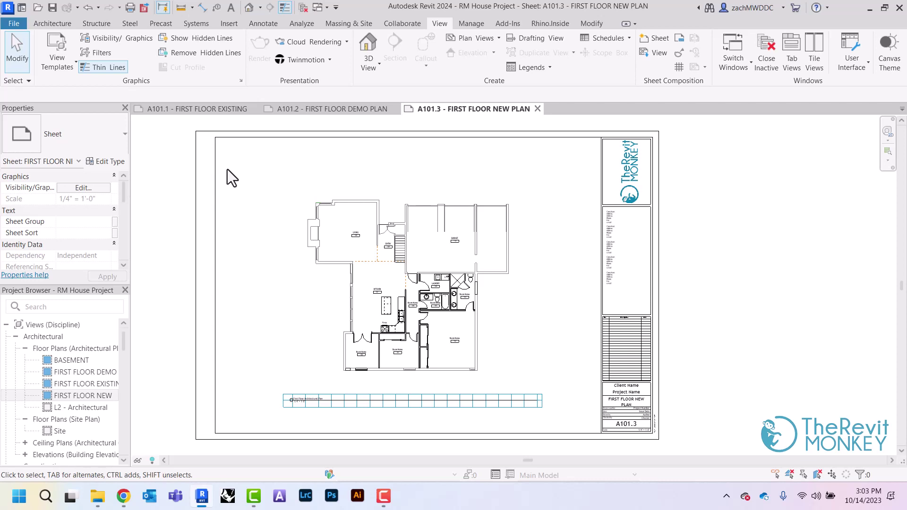
Step: Switch to sheet A101.2, the first floor demo plan, and examine its full layout
click(327, 109)
key(z)
key(f)
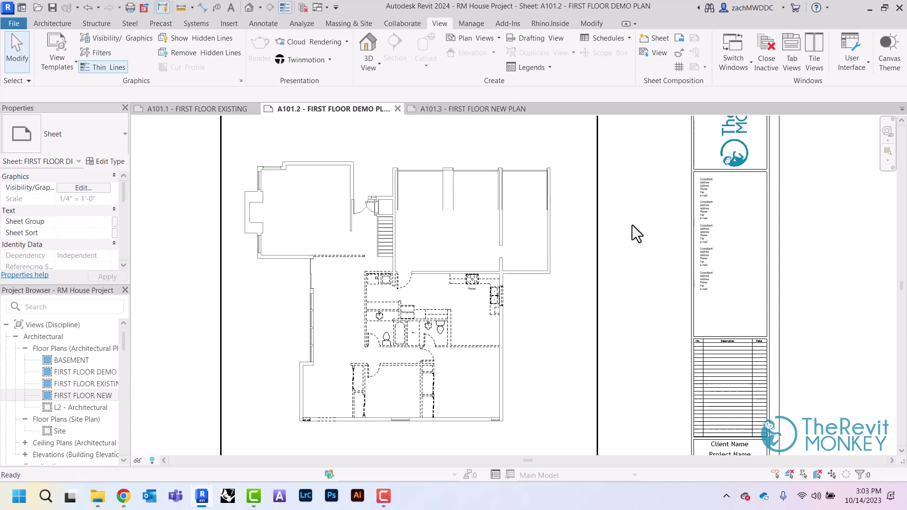
scroll(632, 225, up, 2)
scroll(632, 224, down, 2)
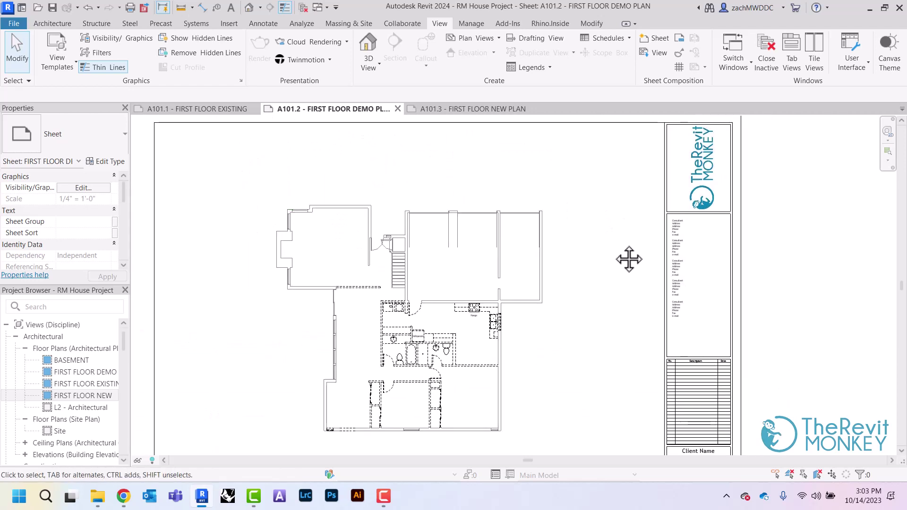
scroll(632, 257, up, 1)
scroll(630, 257, up, 1)
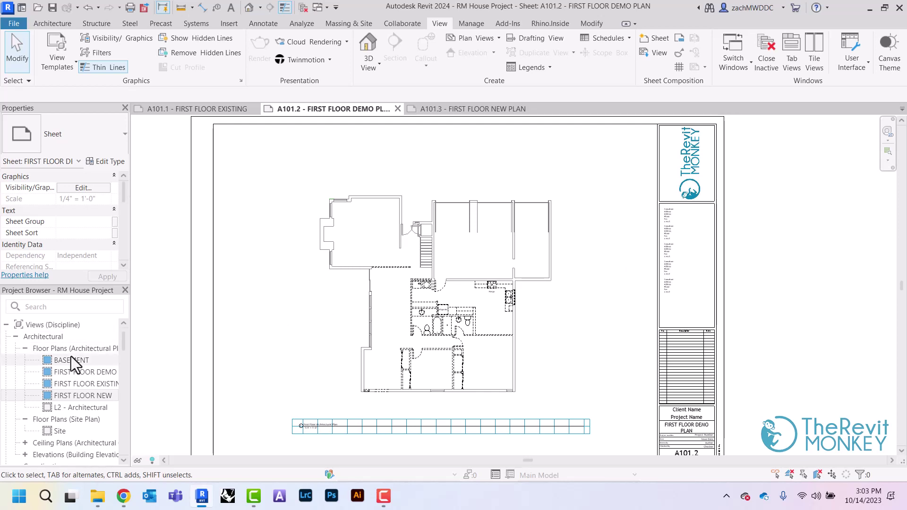
Step: Create a new legend view named DEMOLITION LEGEND, dismissing the save reminder without saving the project
scroll(71, 357, down, 3)
scroll(70, 357, down, 3)
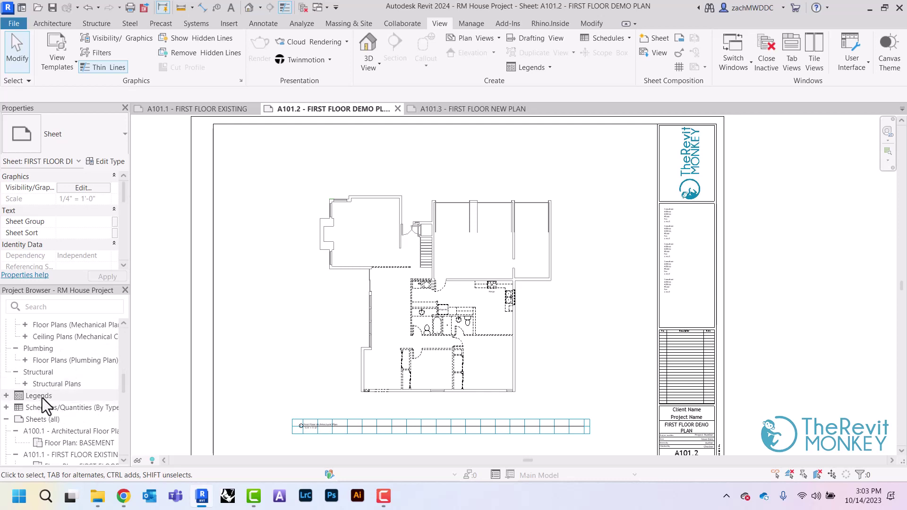
right_click(42, 398)
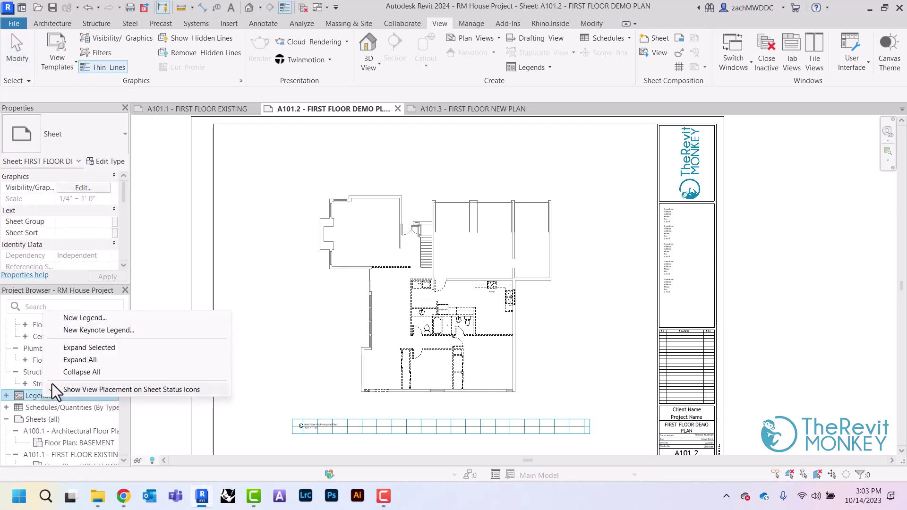
click(97, 319)
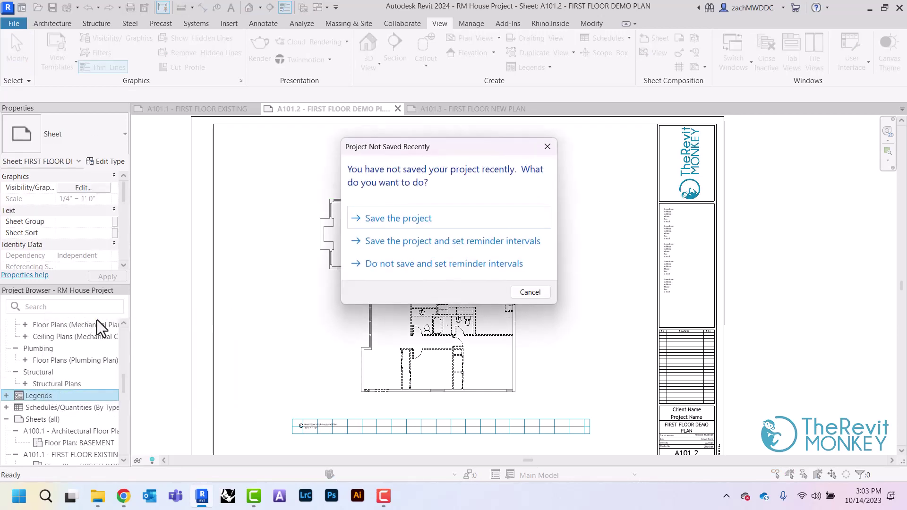
click(547, 146)
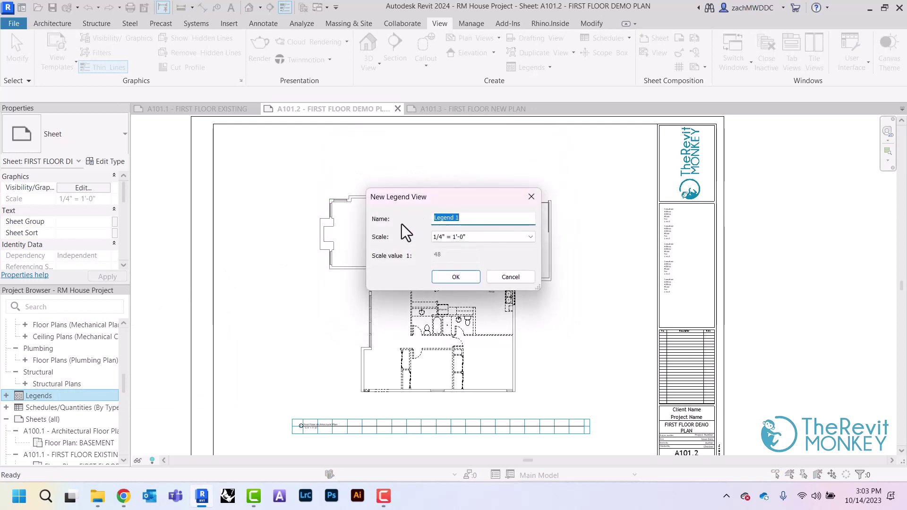
text(demo)
key(BackSpace)
key(BackSpace)
key(BackSpace)
key(BackSpace)
text(DEM)
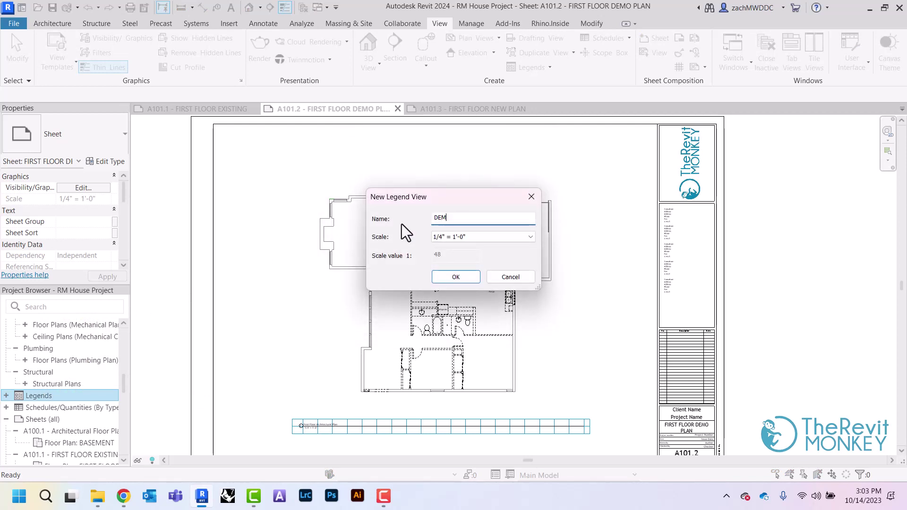
text(OLITION LE)
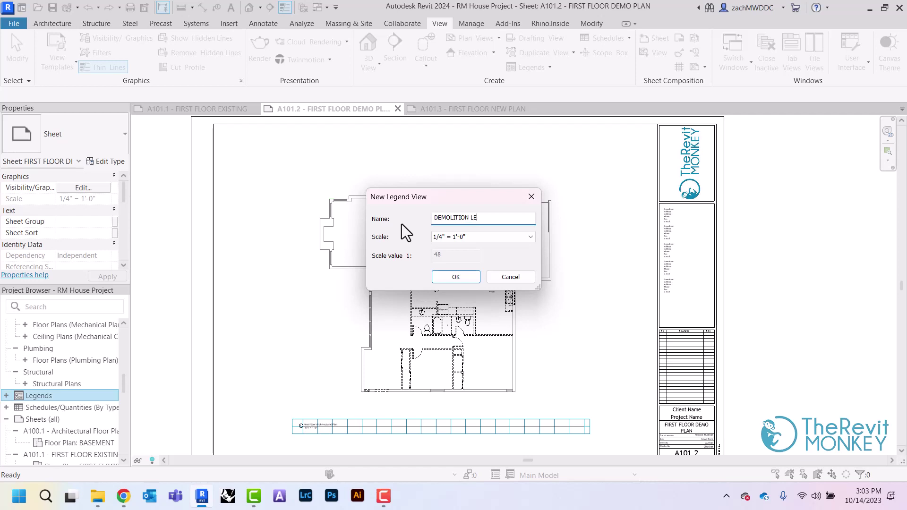
text(GEND)
click(450, 283)
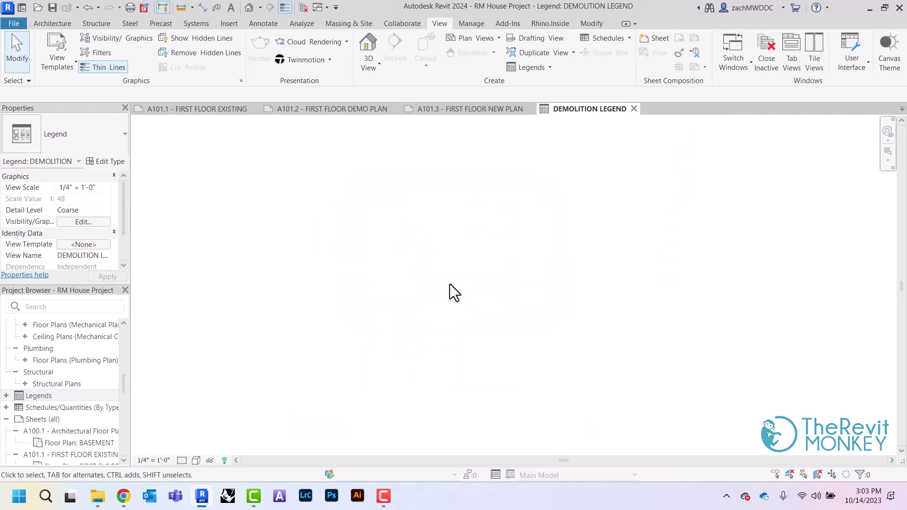
Step: Place the title text "DEMOLITION LEGEND" in the legend view using the 1/4" Trebuchet MS text type
click(232, 10)
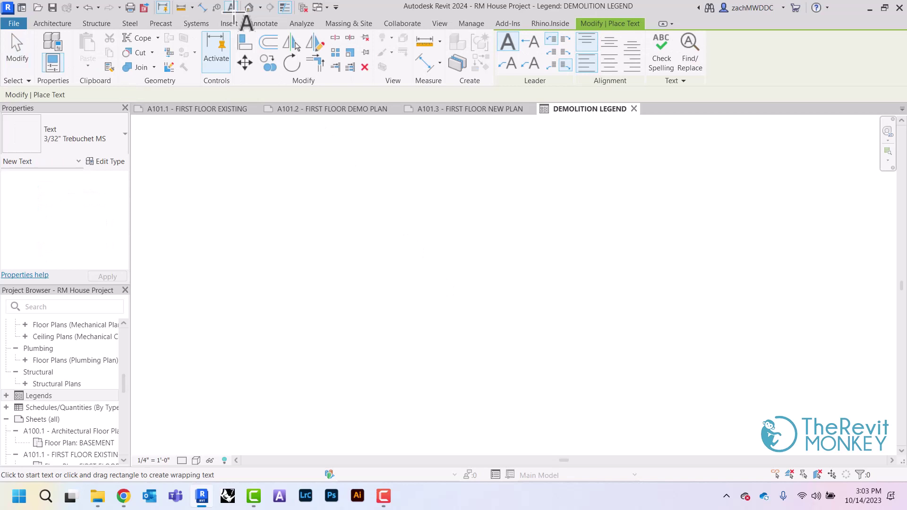
click(89, 134)
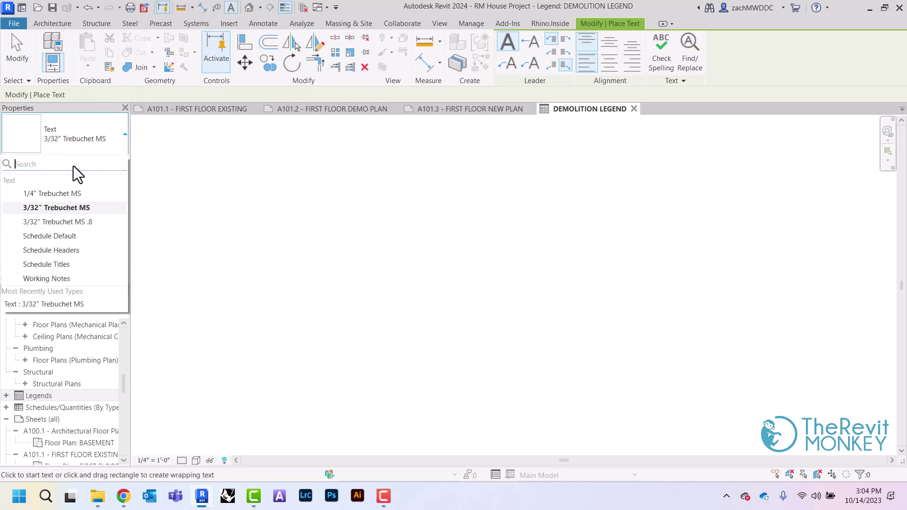
click(64, 193)
click(409, 209)
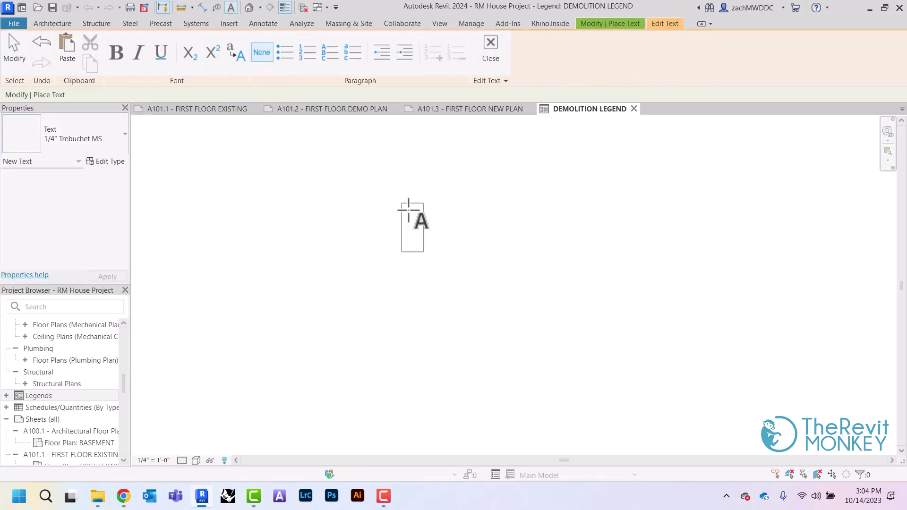
text(DEMOLITION LEGEND)
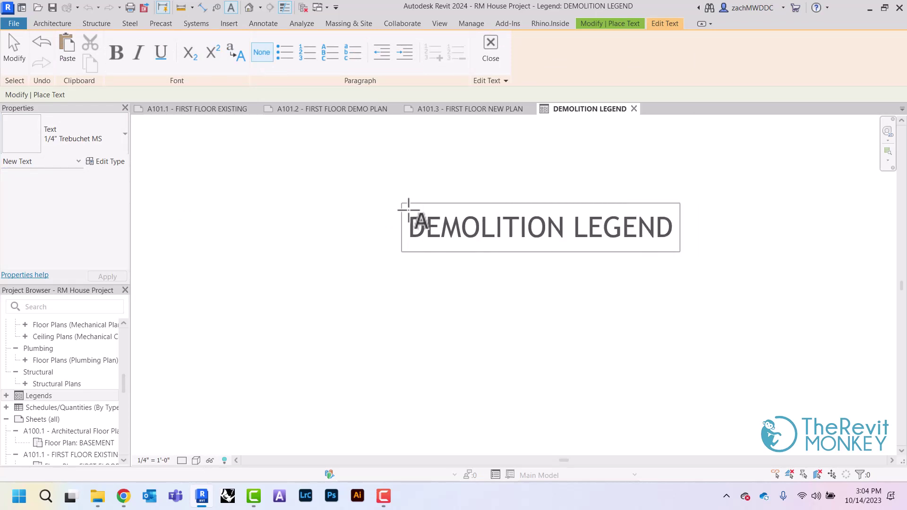
click(437, 279)
right_click(438, 282)
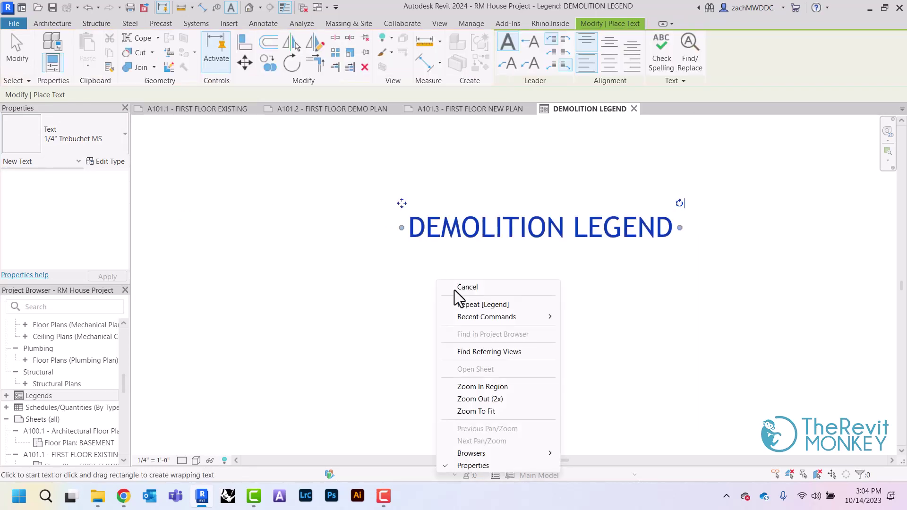
click(457, 287)
right_click(441, 274)
click(457, 279)
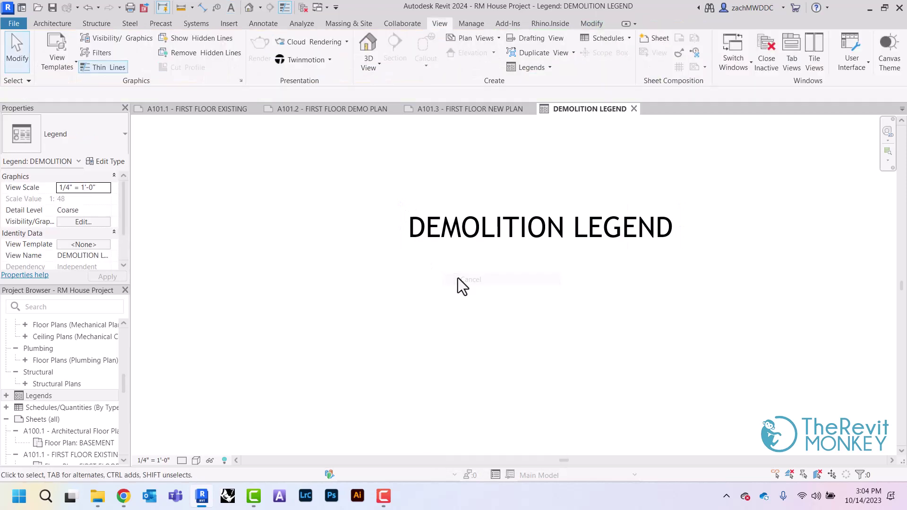
Step: Draw a horizontal detail line about 4' 0" long below the start of the legend title
click(263, 24)
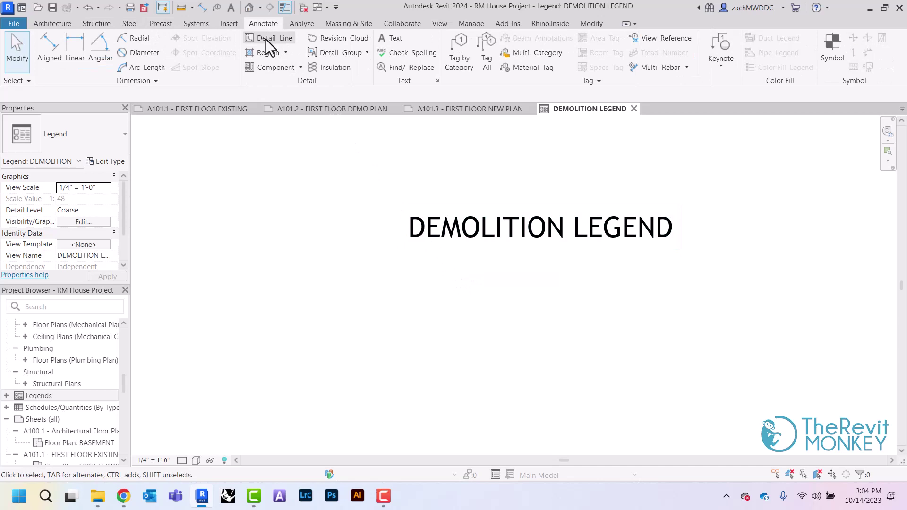
click(267, 38)
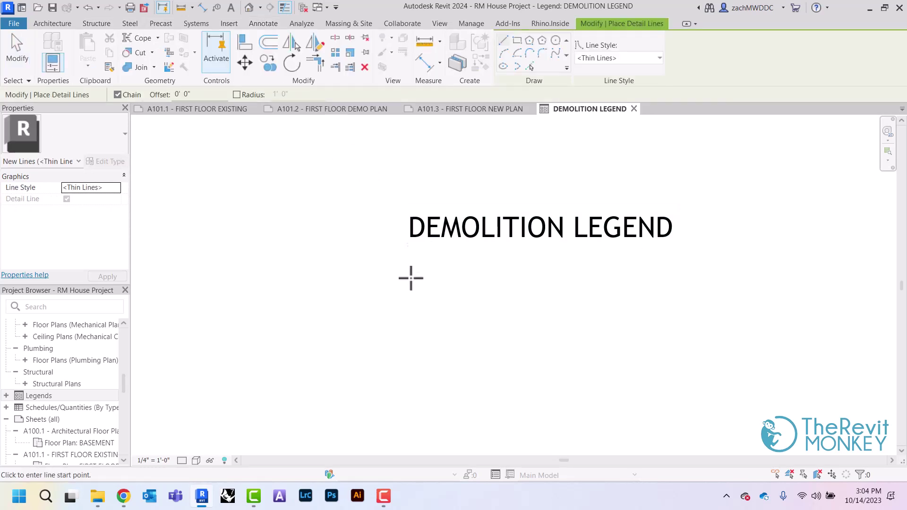
click(411, 278)
right_click(499, 273)
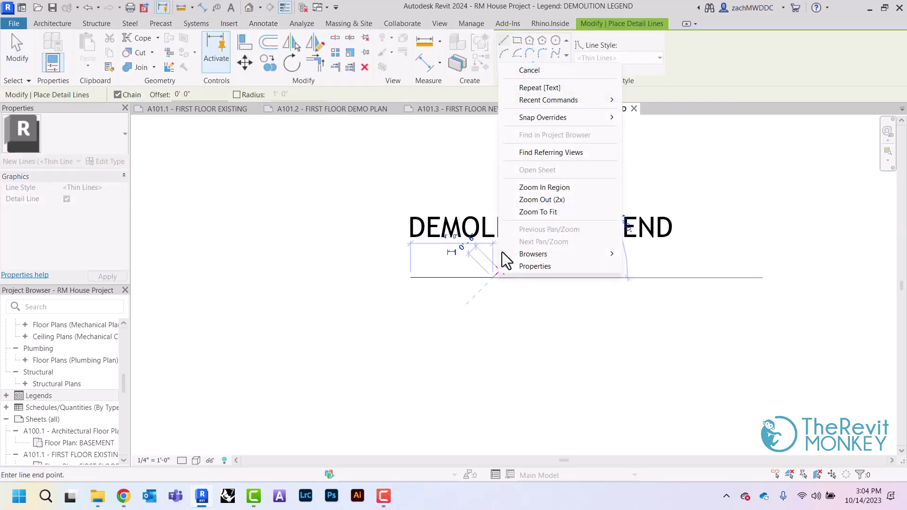
click(532, 71)
right_click(524, 87)
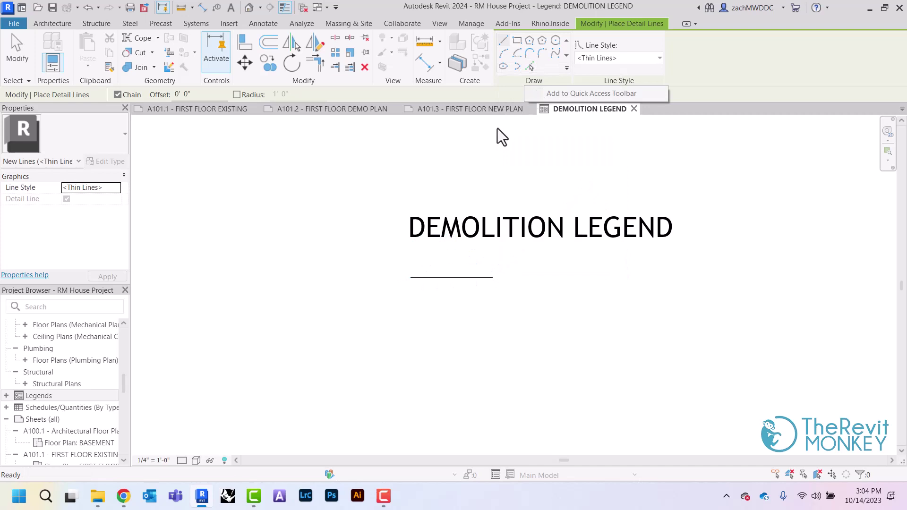
click(484, 142)
right_click(488, 145)
click(501, 149)
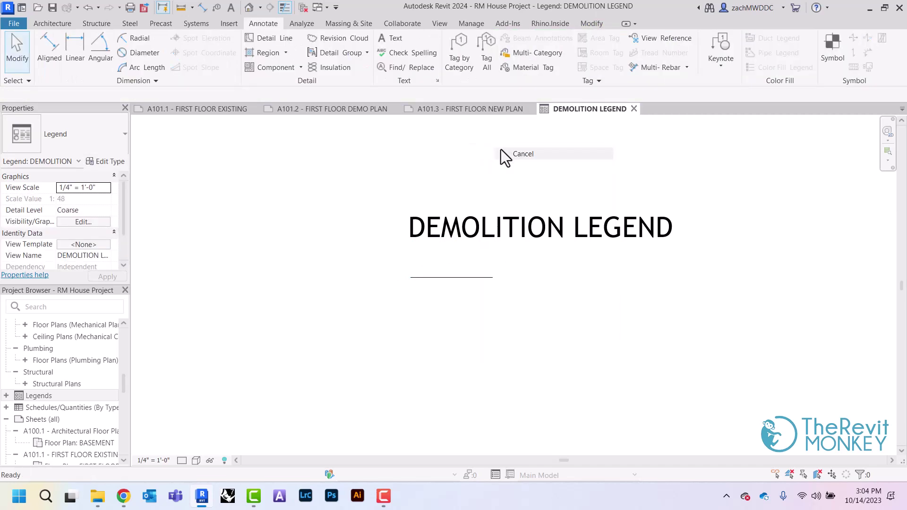
Step: Set the detail line's style to <Wide Lines> and turn off the Thin Lines display
click(480, 277)
click(574, 58)
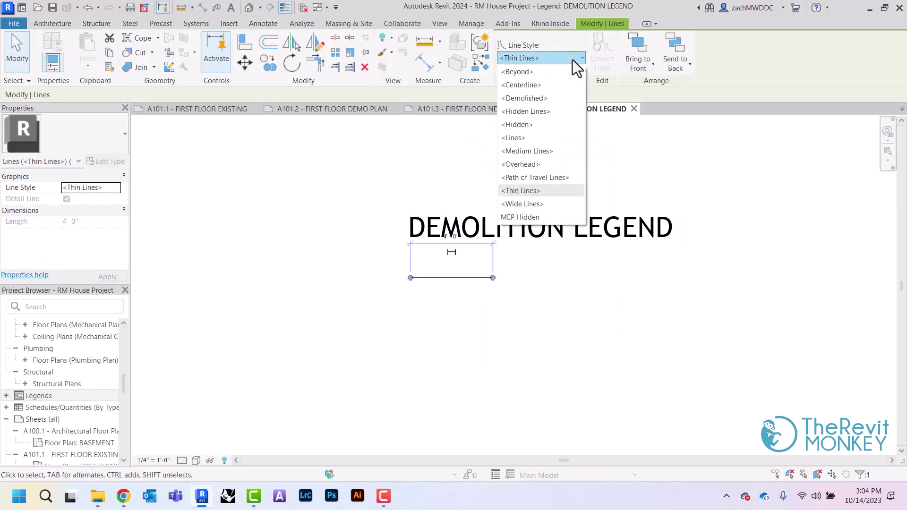
click(535, 204)
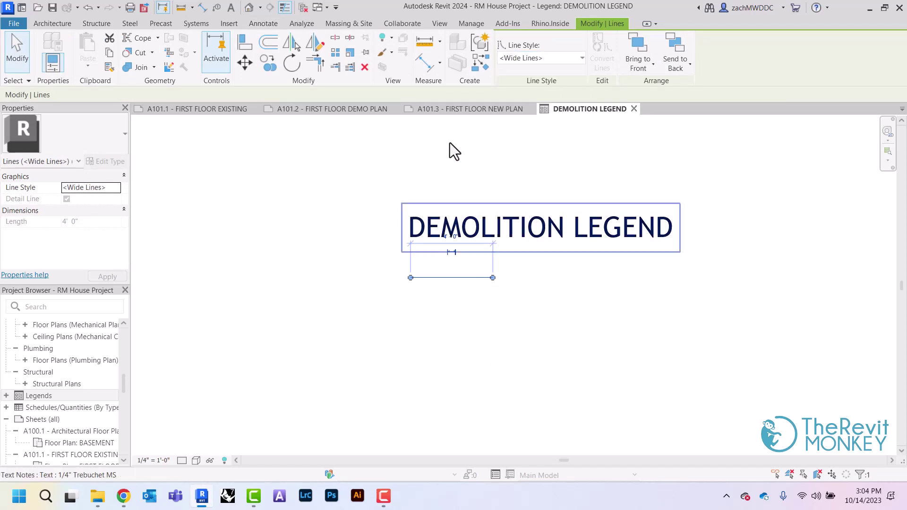
click(284, 8)
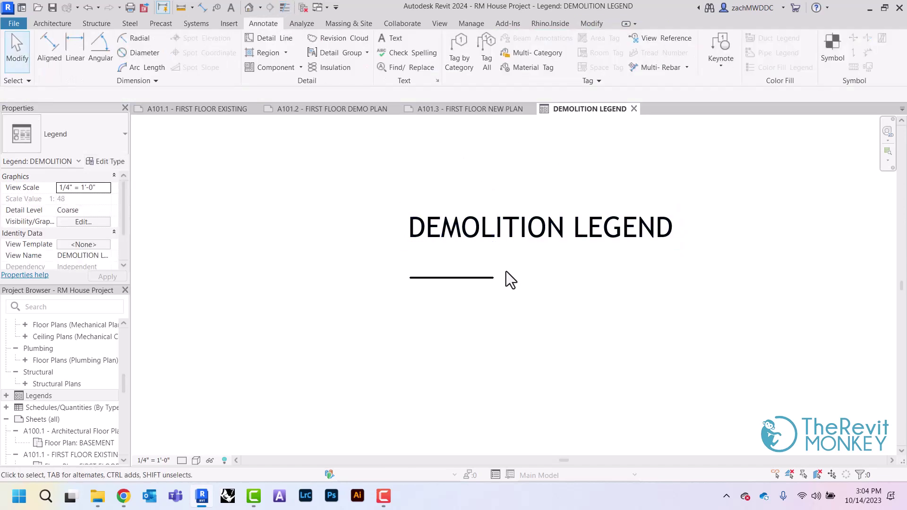
scroll(506, 271, up, 3)
middle_drag(506, 271, 497, 287)
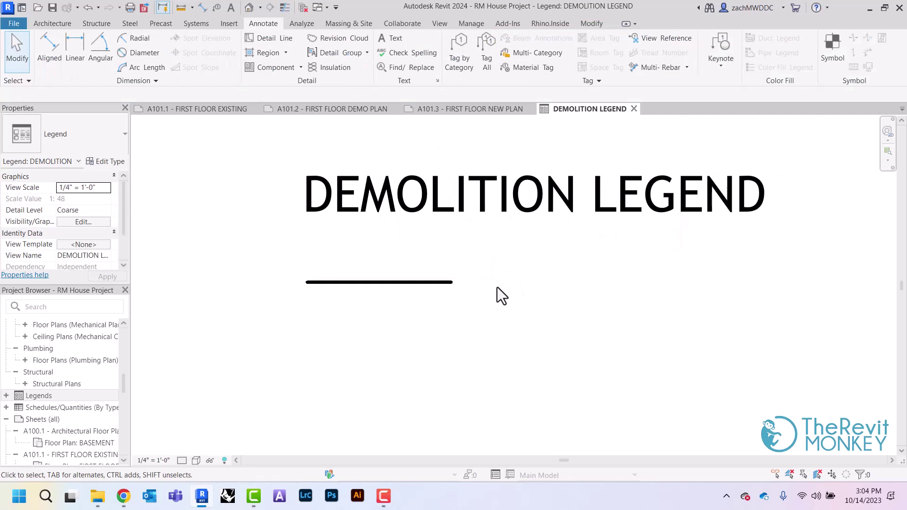
Step: Override the wide line's graphics by element in this view so that it displays as halftone
click(441, 289)
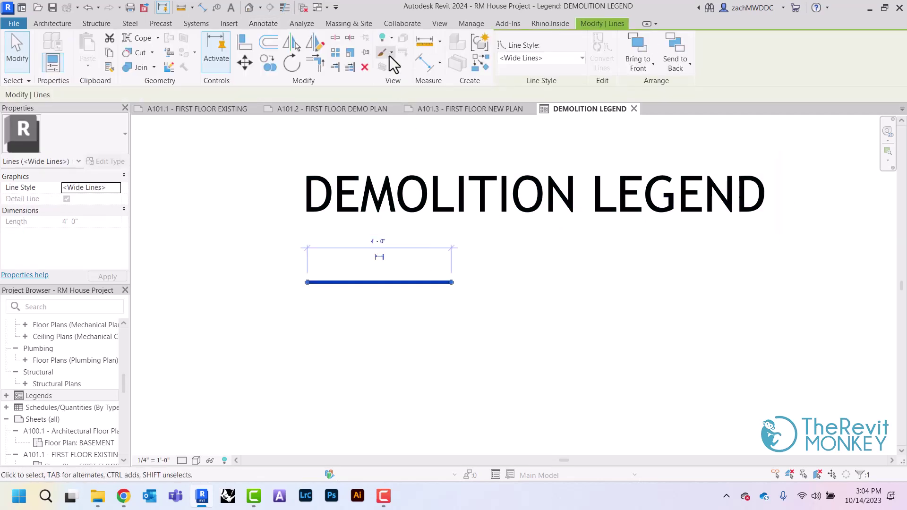
click(390, 53)
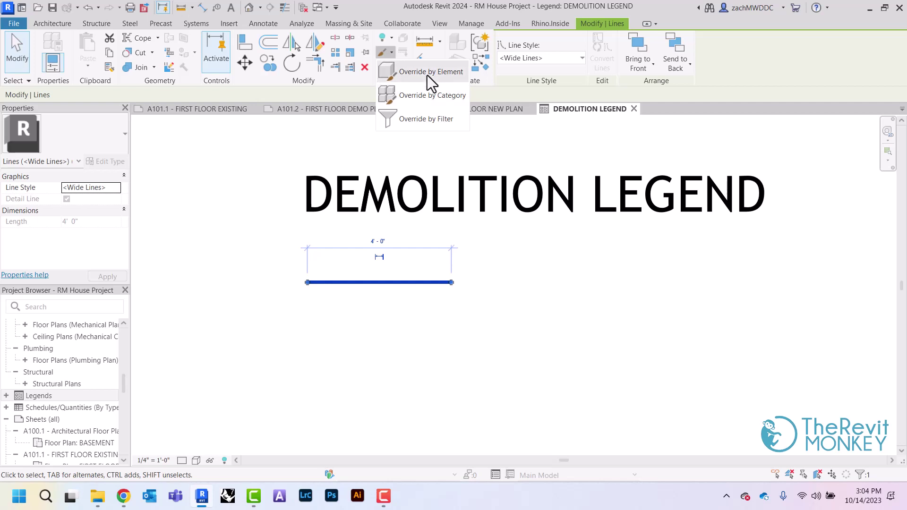
click(427, 73)
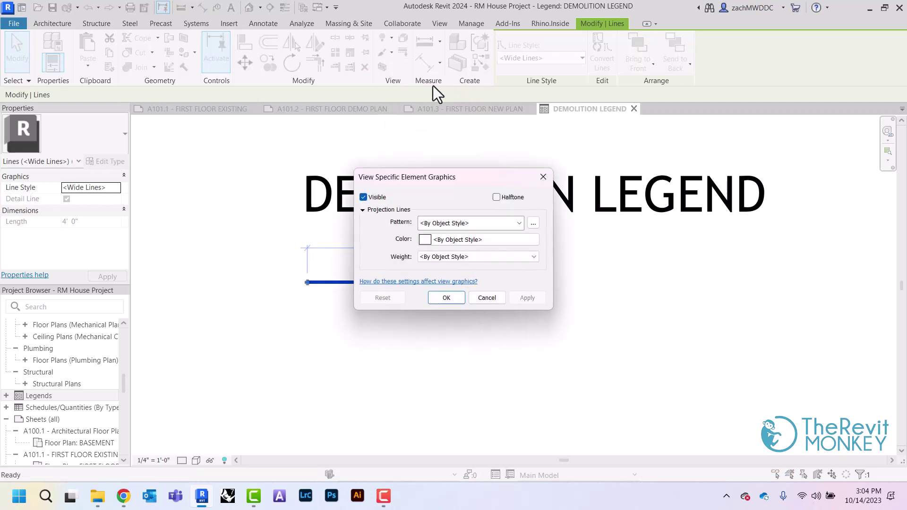
click(497, 197)
click(447, 297)
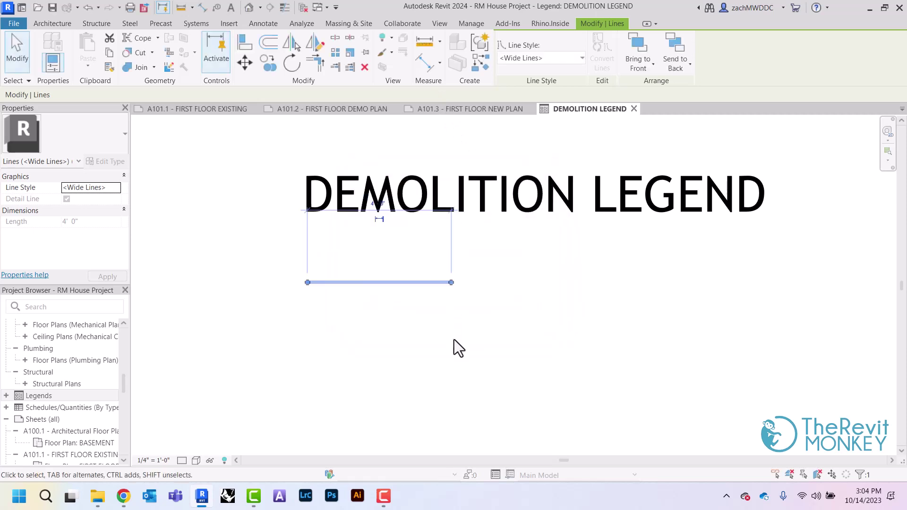
click(540, 316)
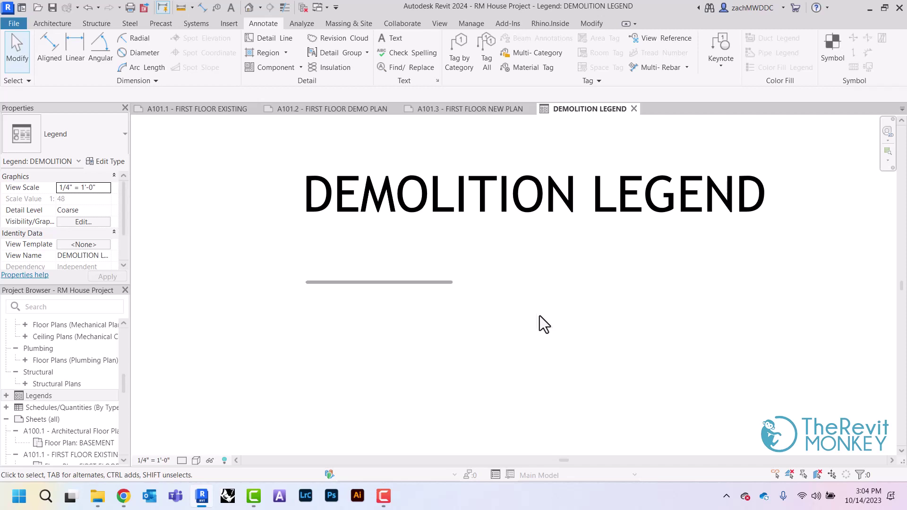
Step: Place the label "EXISTING ELEMENT" beside the halftone line using the 3/32" Trebuchet MS text type
click(231, 7)
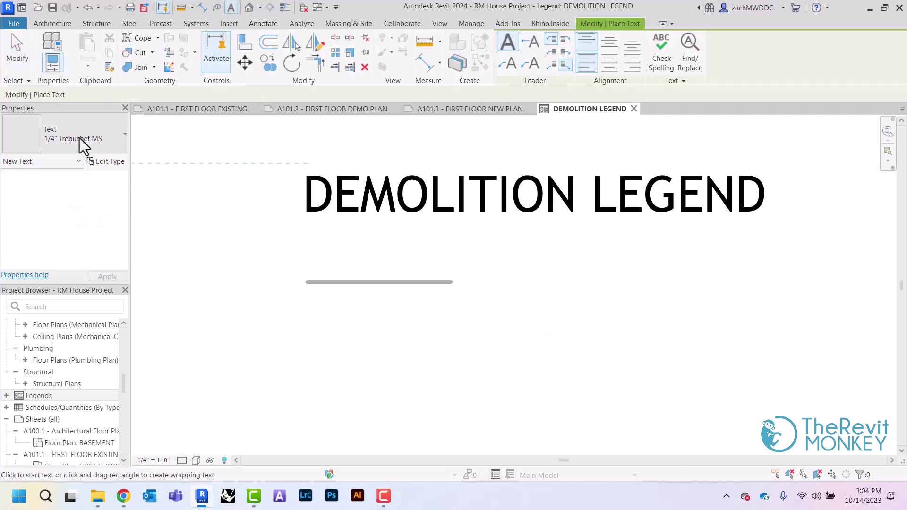
click(79, 138)
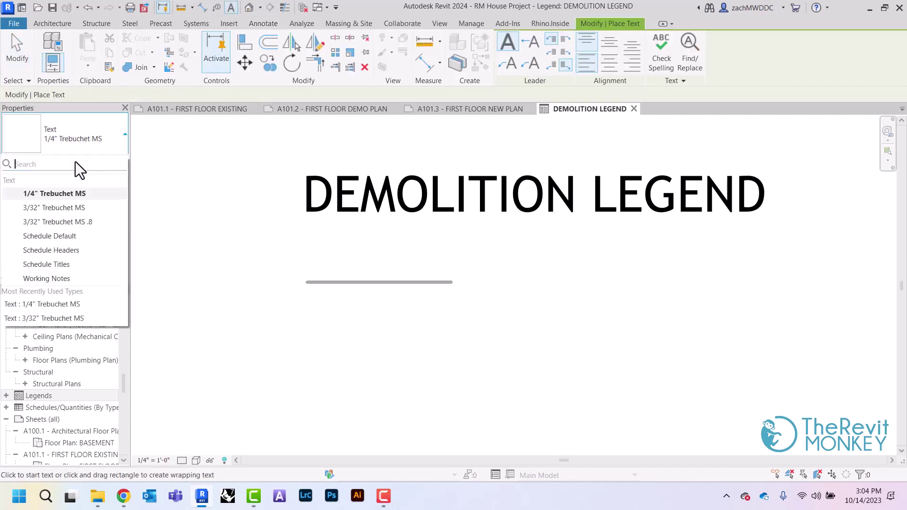
click(67, 208)
click(477, 275)
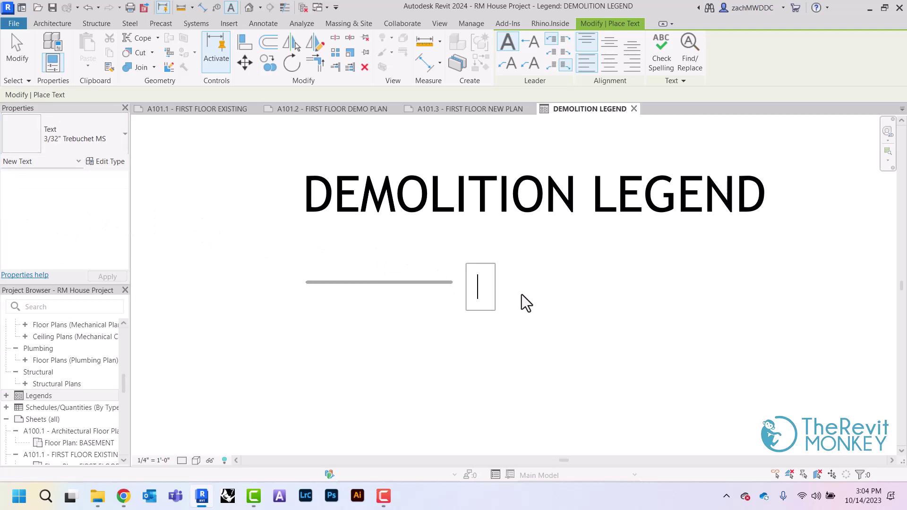
text(E)
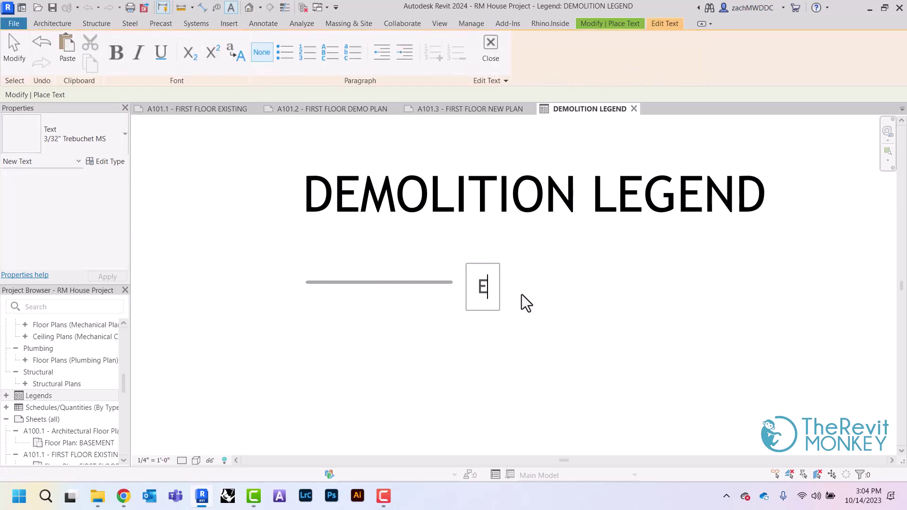
text(XISTING WAL)
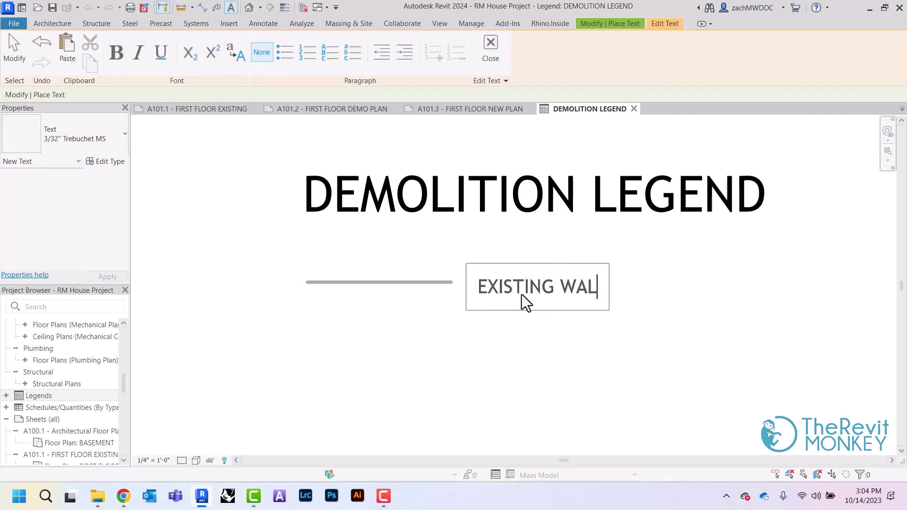
text(L)
key(BackSpace)
key(BackSpace)
key(BackSpace)
key(BackSpace)
text(EL)
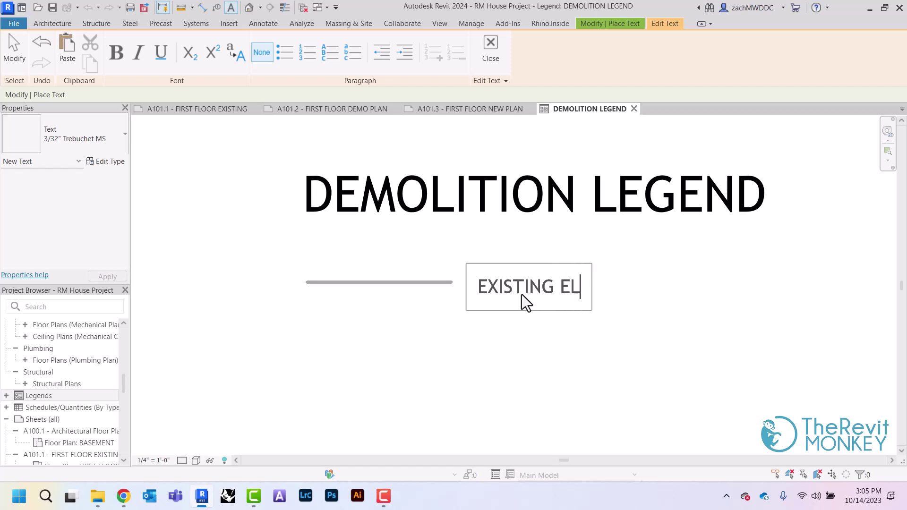
text(EMENT)
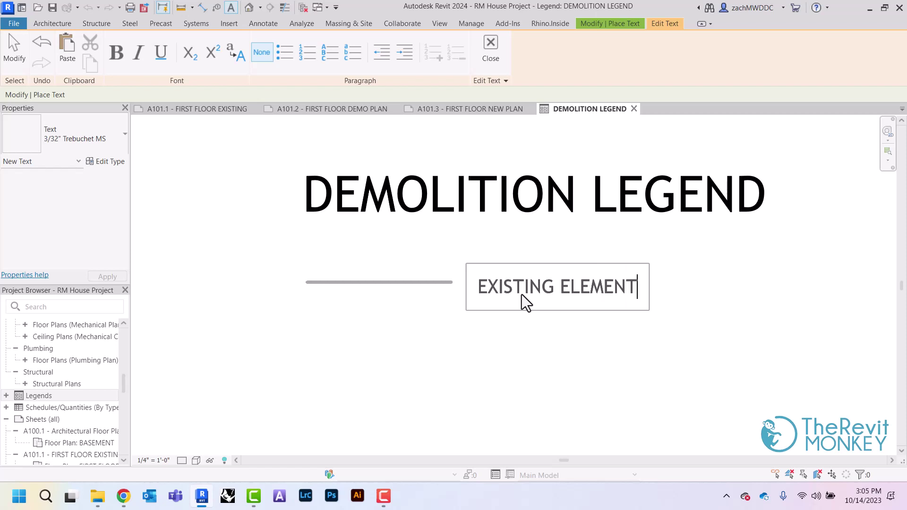
click(665, 291)
right_click(520, 260)
click(520, 259)
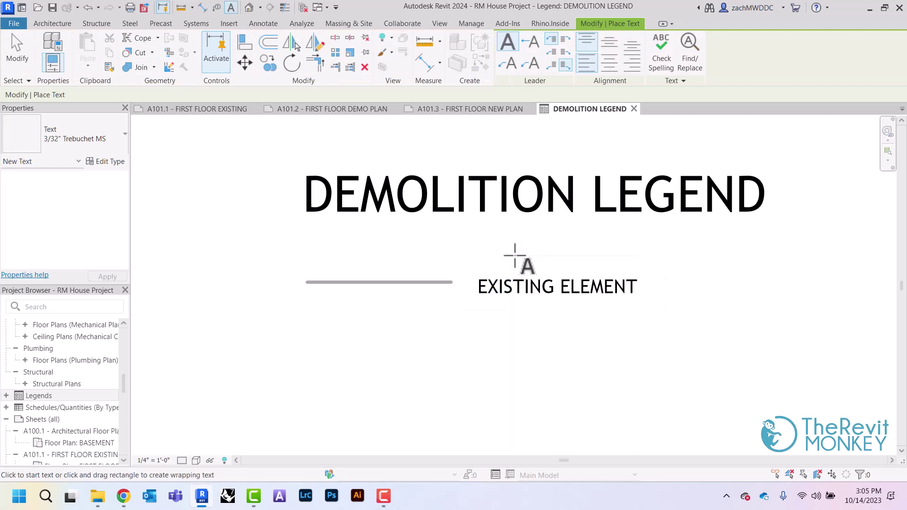
key(Escape)
Step: Move the "EXISTING ELEMENT" label up slightly so that it lines up with the halftone line
click(501, 286)
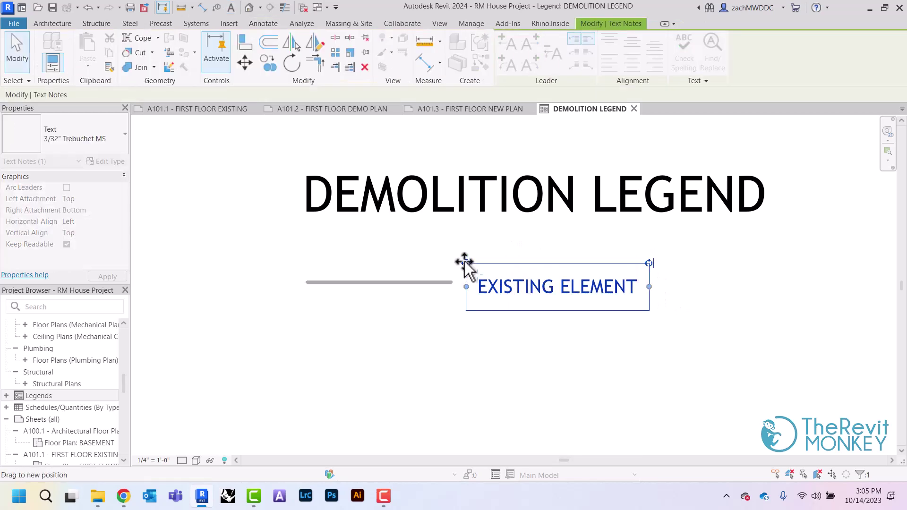
drag(464, 261, 465, 258)
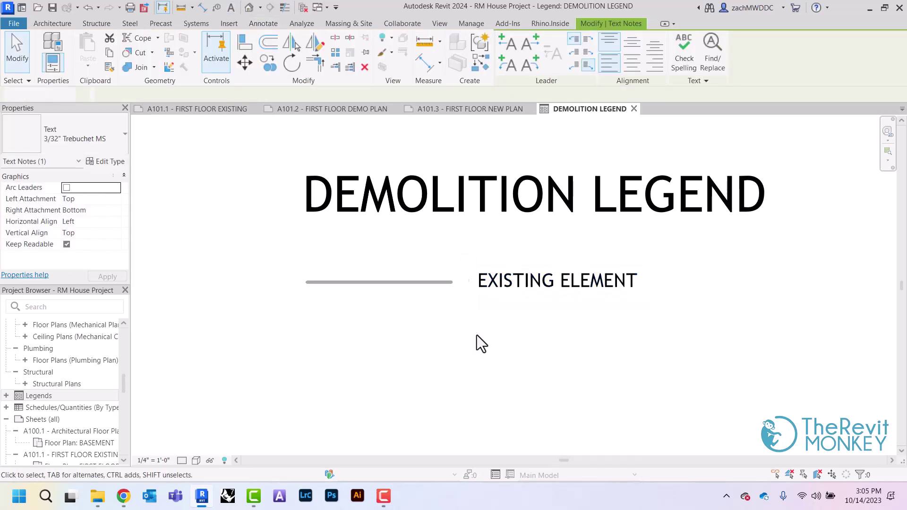
click(477, 335)
Step: Copy the halftone line and its label together about 1' 7" straight down to form a second legend row
click(383, 283)
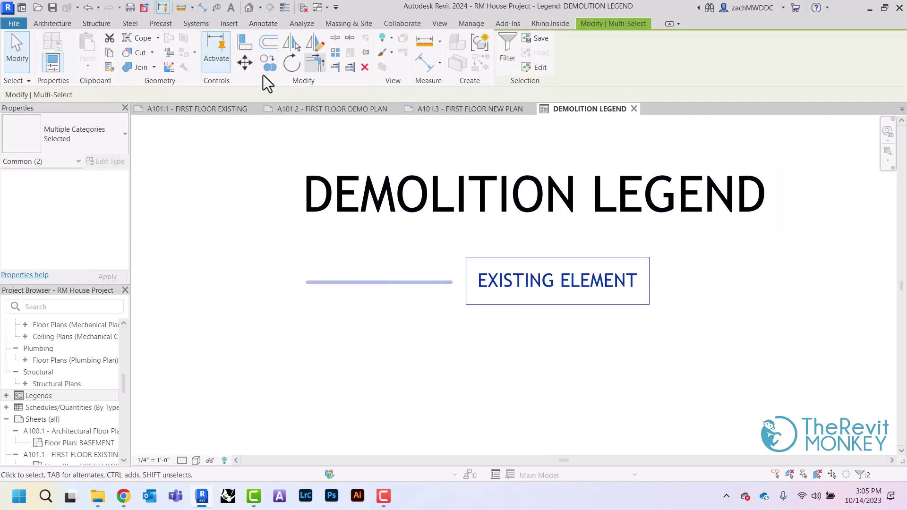
click(269, 65)
click(310, 282)
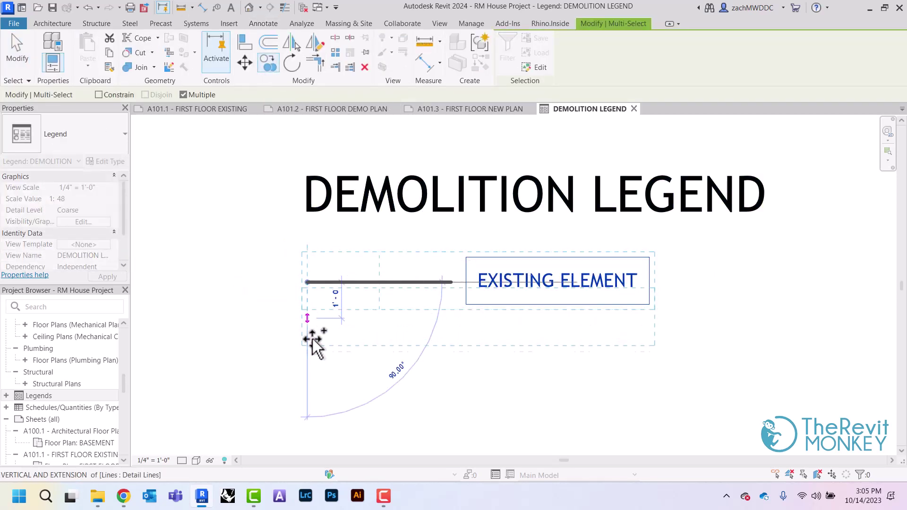
click(310, 340)
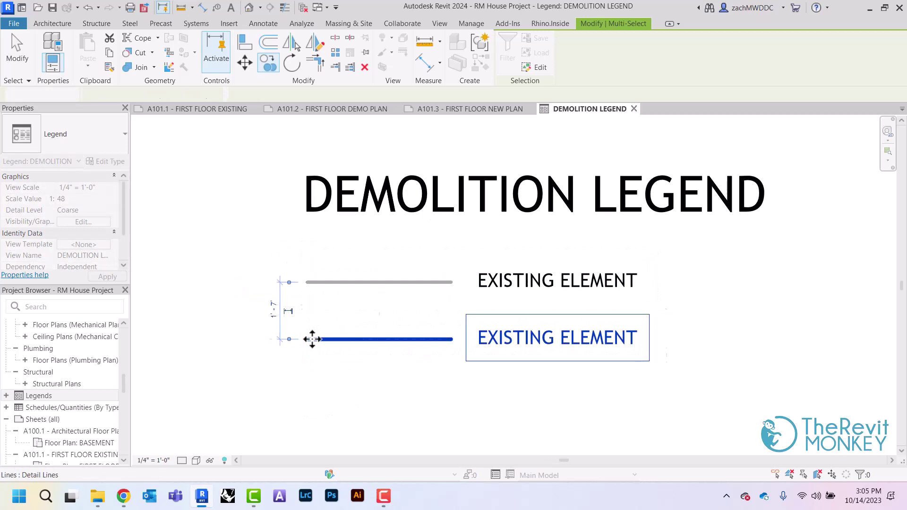
click(378, 371)
Step: Change the line style of the copied lower line to <Demolished>
click(388, 340)
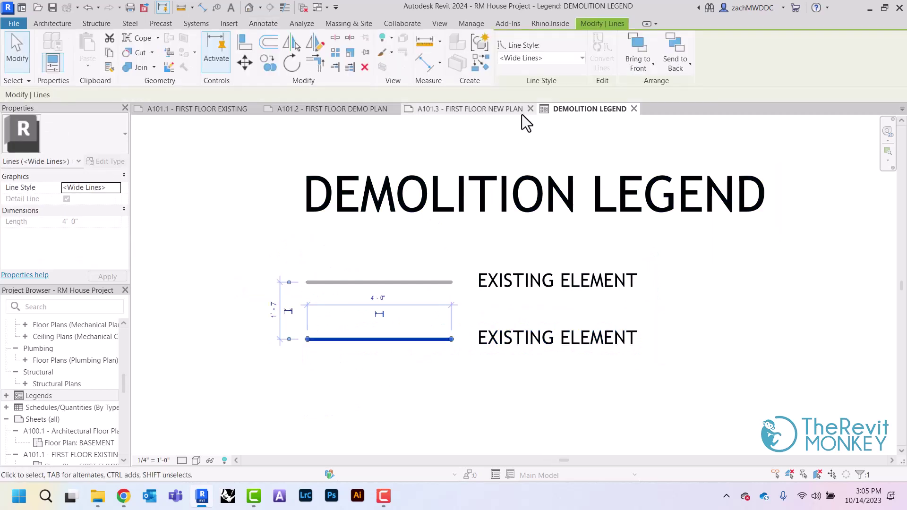
click(554, 59)
click(540, 100)
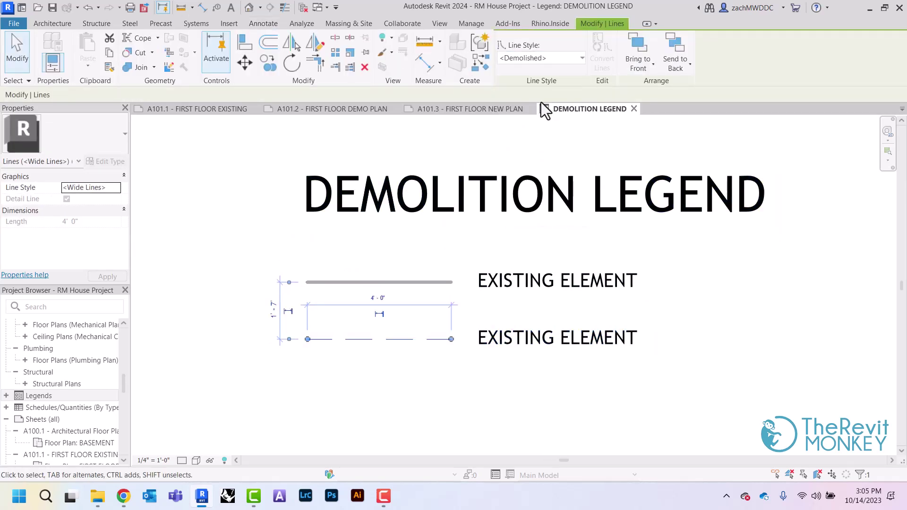
click(698, 321)
Step: Change the text of the copied lower label to "DEMOLISH ELEMENT"
click(559, 349)
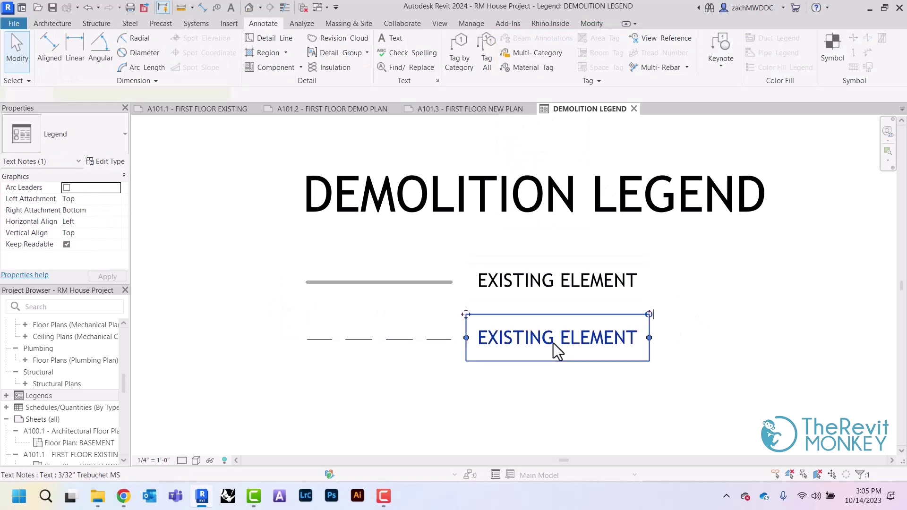
click(604, 350)
drag(638, 342, 411, 350)
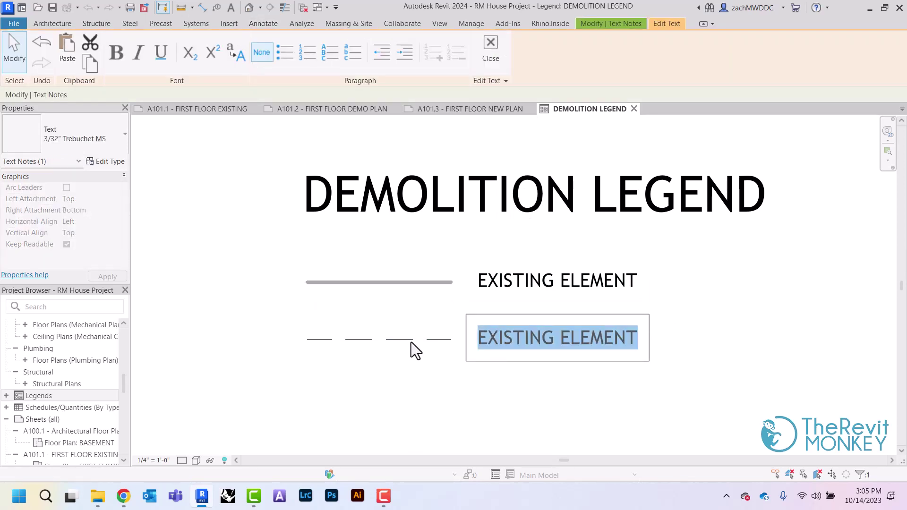
text(DEM)
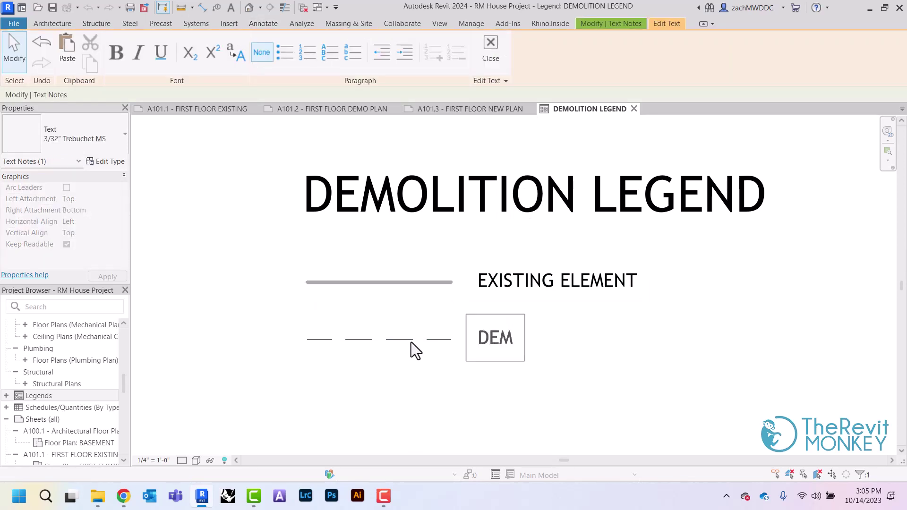
text(OLISH ELEMENT)
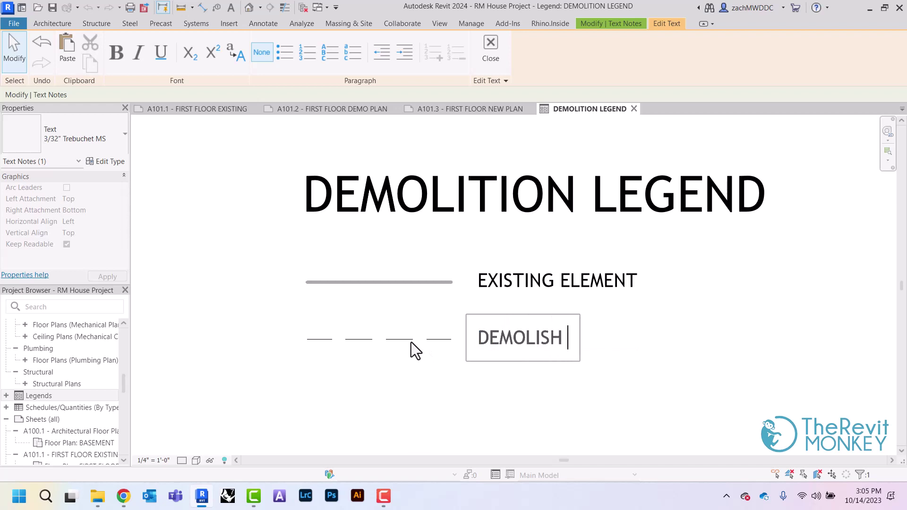
click(439, 382)
click(727, 286)
right_click(709, 262)
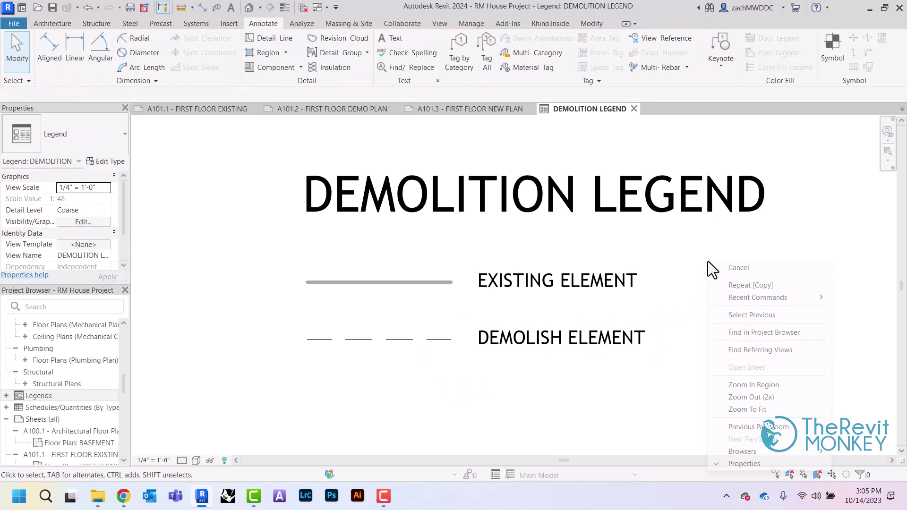
click(719, 268)
Step: Close the legend view and place DEMOLITION LEGEND on sheet A101.2, above the demo plan near the title block
scroll(685, 273, down, 2)
mouse_move(719, 268)
middle_down()
mouse_move(652, 277)
mouse_move(636, 264)
mouse_move(571, 277)
mouse_move(553, 261)
middle_up()
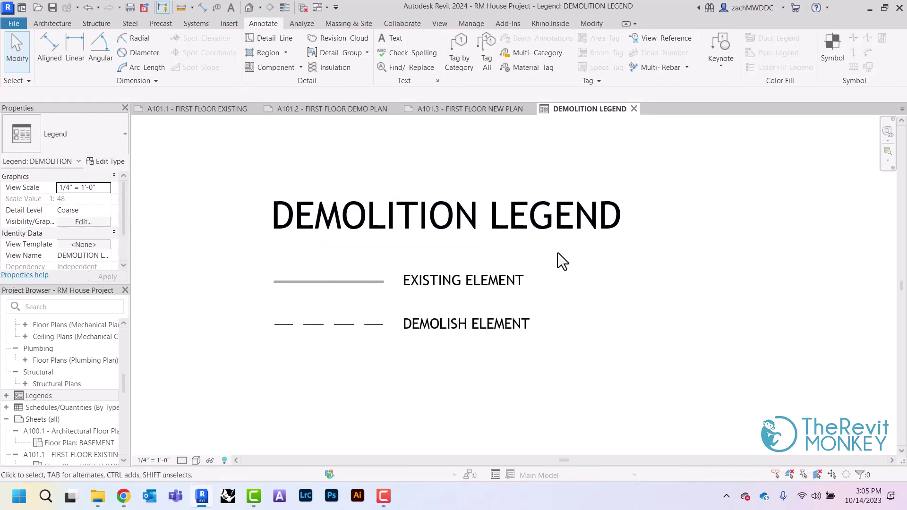
click(634, 109)
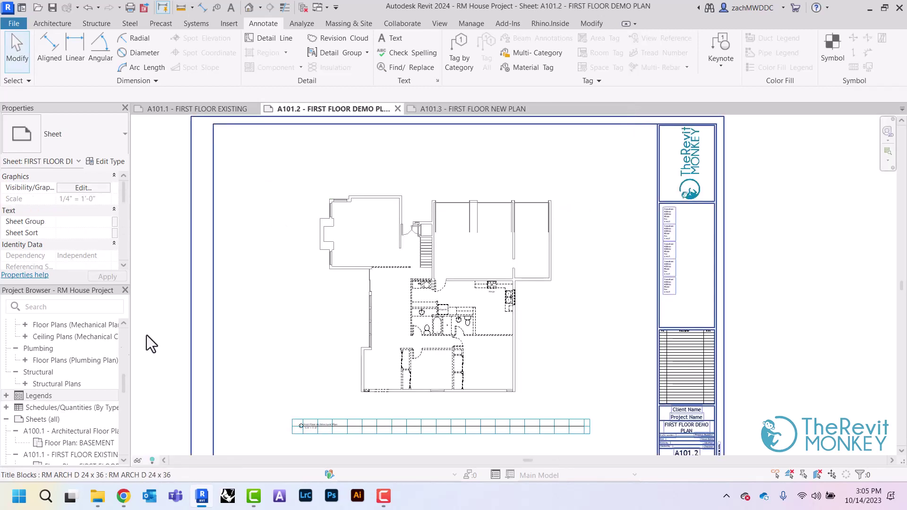
click(7, 397)
click(55, 409)
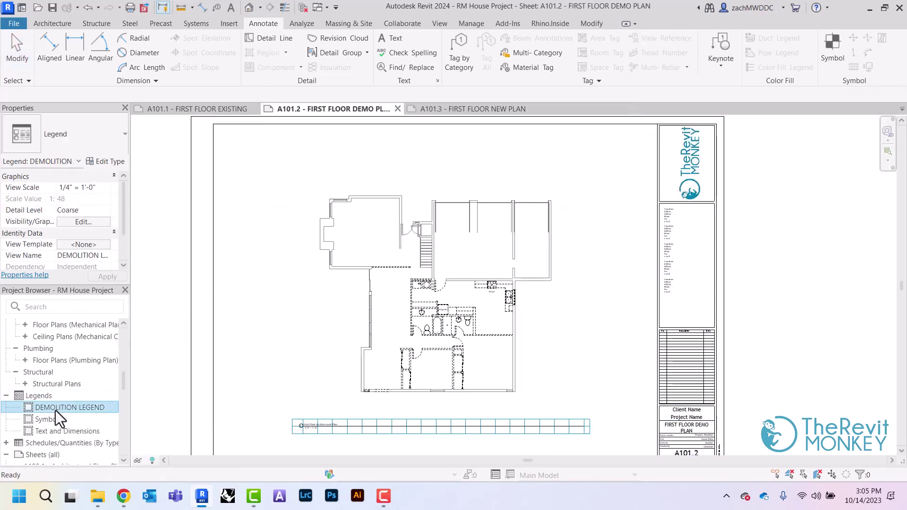
drag(51, 409, 630, 158)
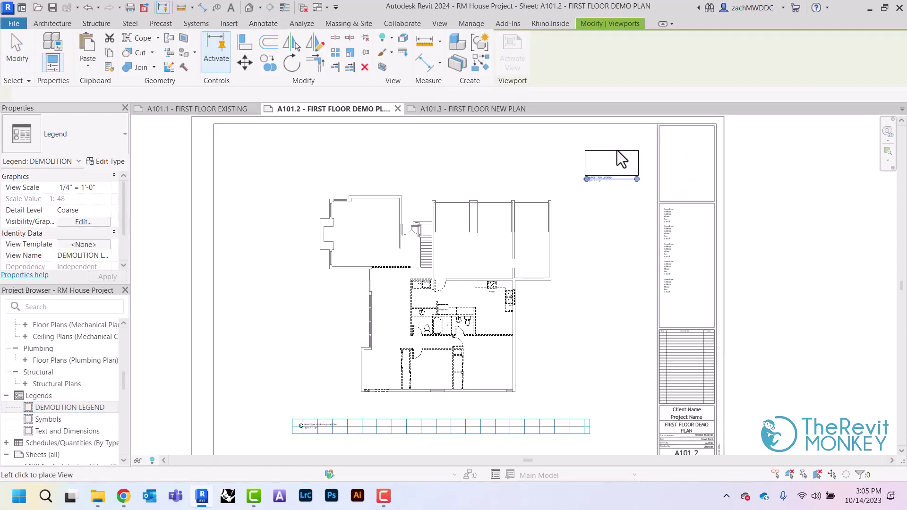
click(627, 145)
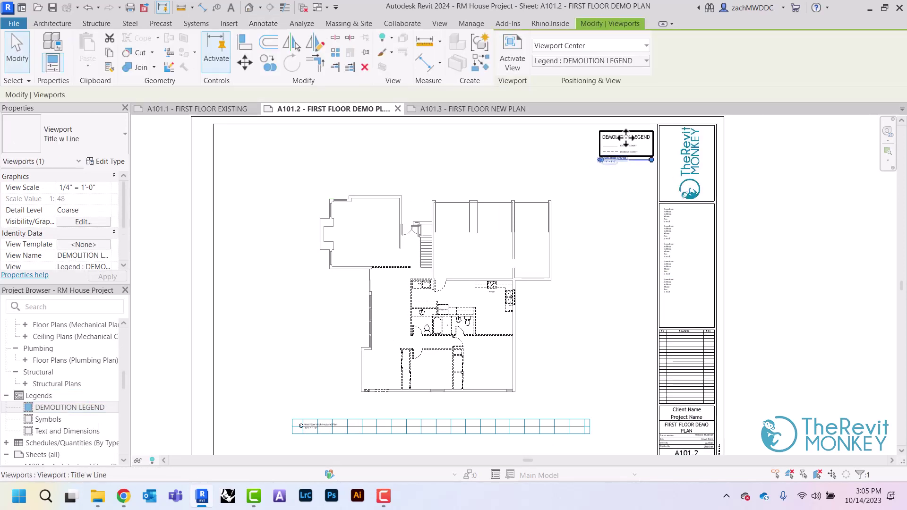
Step: Change the placed legend's viewport type to No Title
click(69, 125)
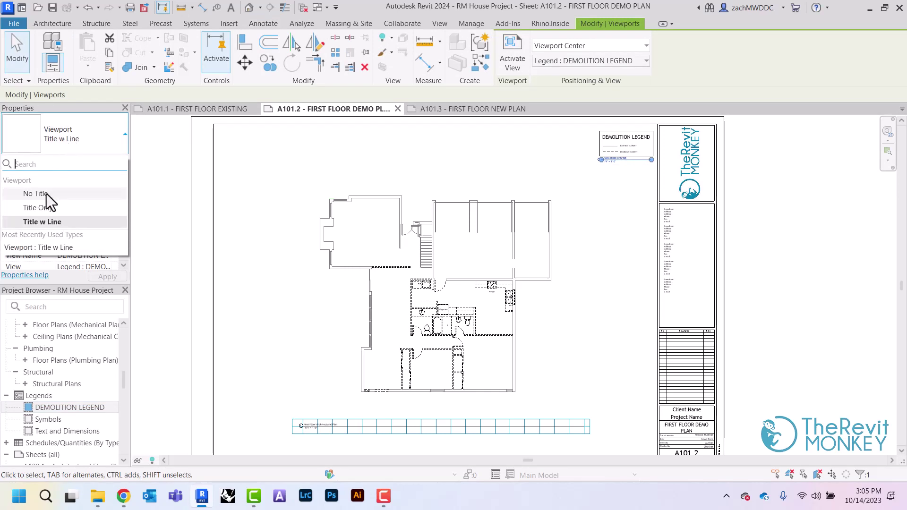
click(78, 139)
click(78, 139)
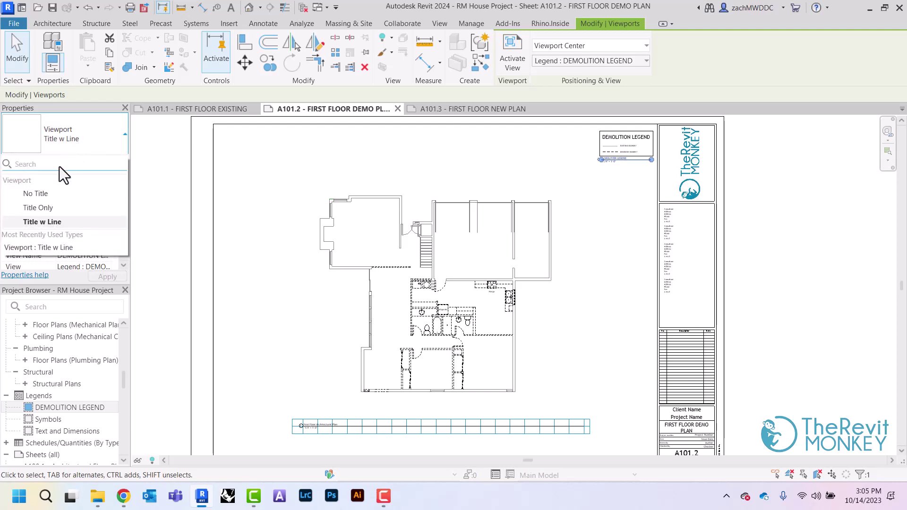
click(38, 197)
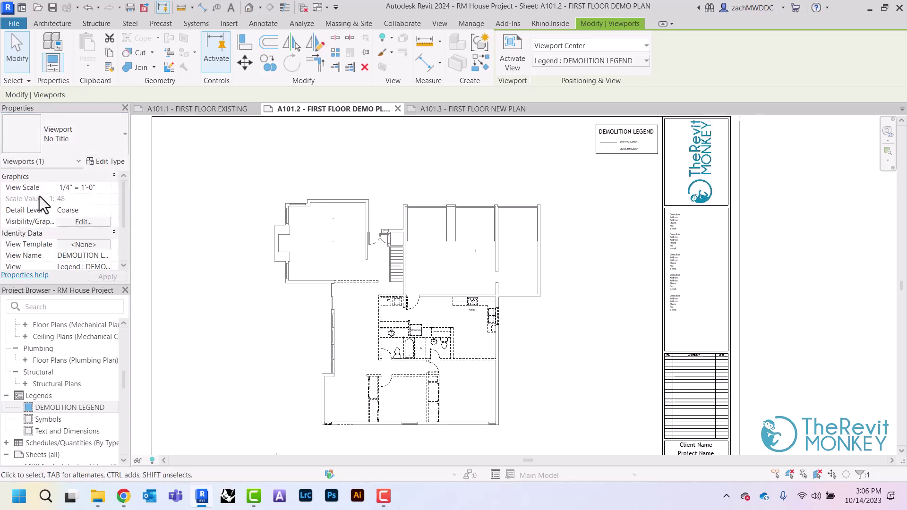
mouse_move(38, 196)
middle_down()
mouse_move(56, 211)
mouse_move(50, 194)
middle_up()
scroll(401, 340, up, 4)
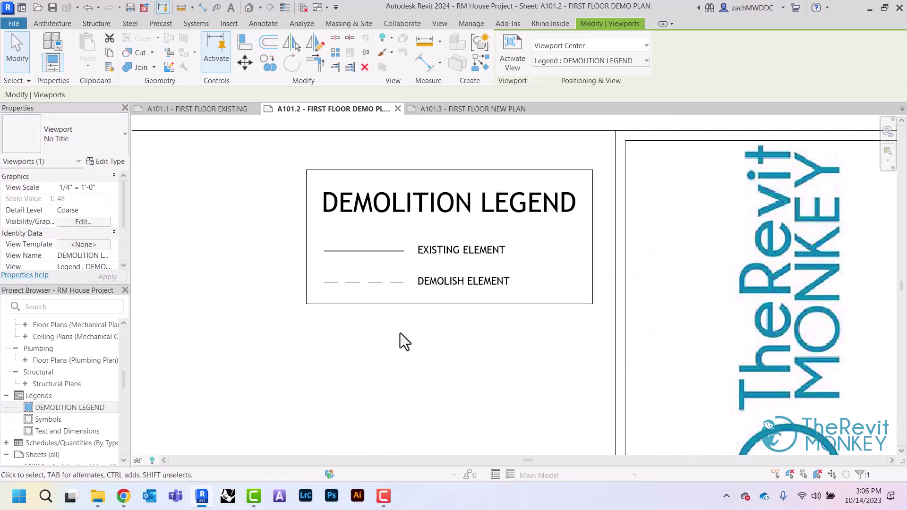
click(407, 336)
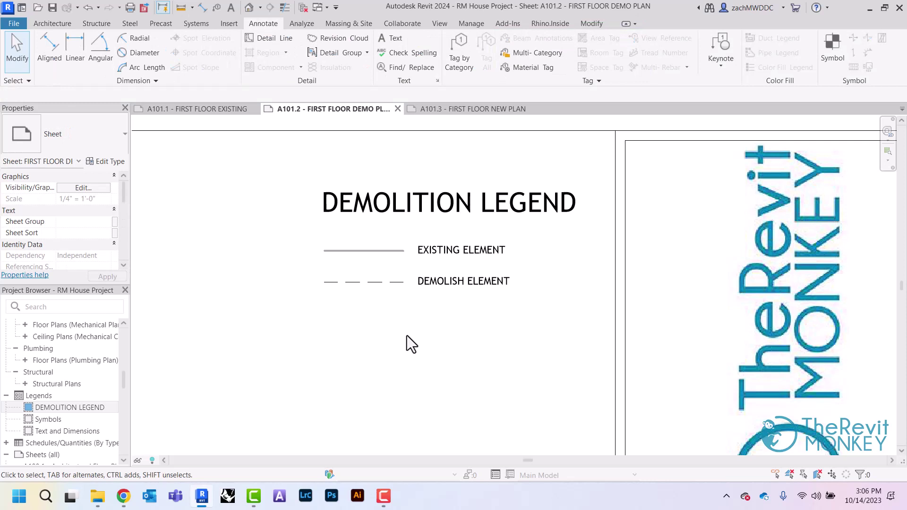
Step: Move the legend viewport into the upper corner of the sheet's drawing area against the title block, and activate its view for editing
scroll(407, 336, down, 1)
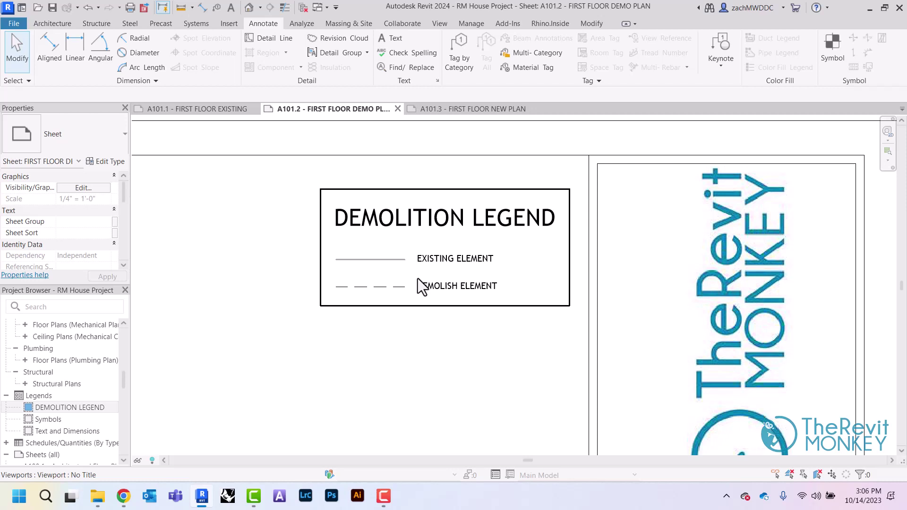
middle_drag(329, 291, 350, 283)
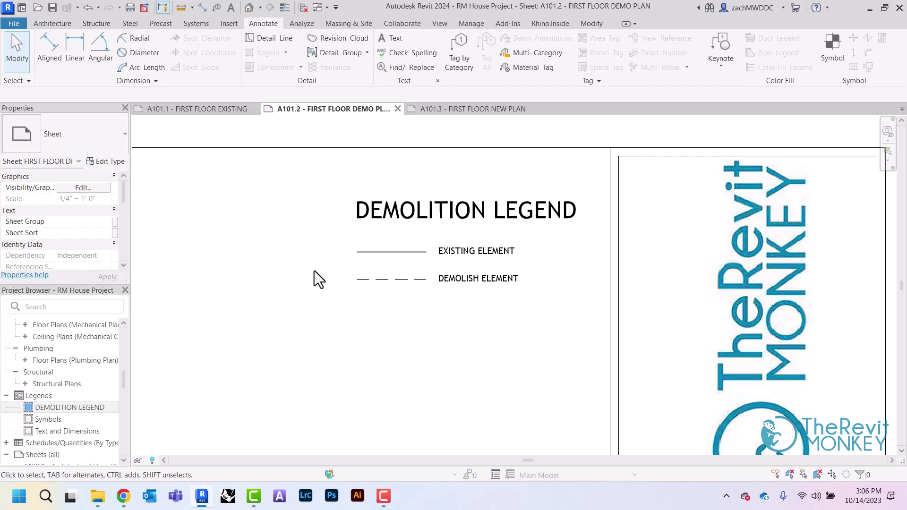
click(524, 250)
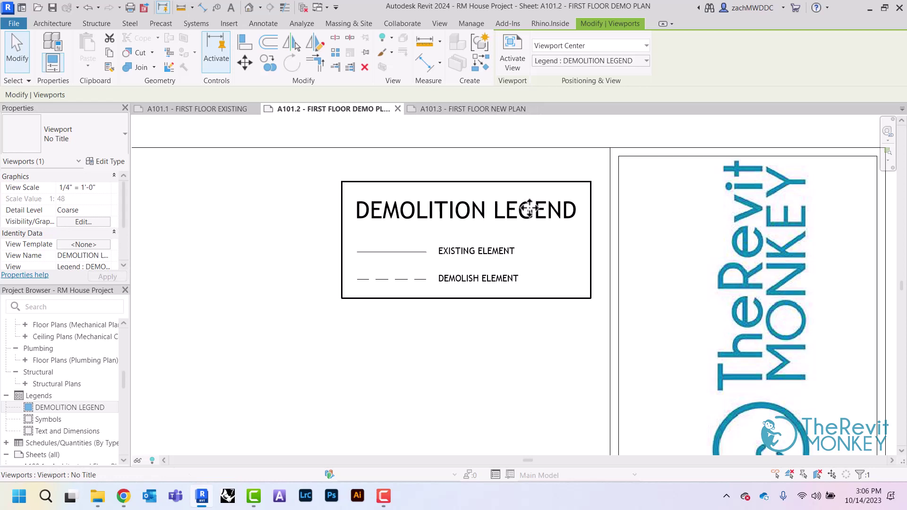
drag(523, 218, 542, 188)
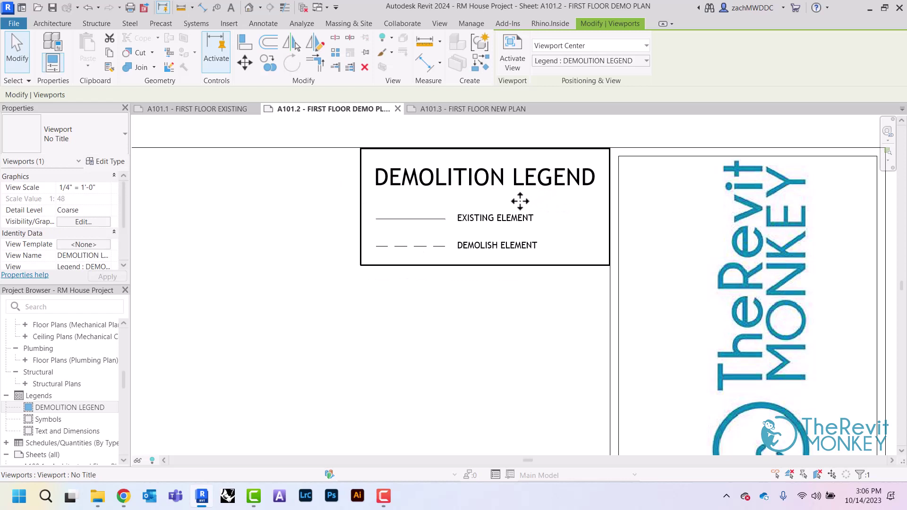
double_click(519, 201)
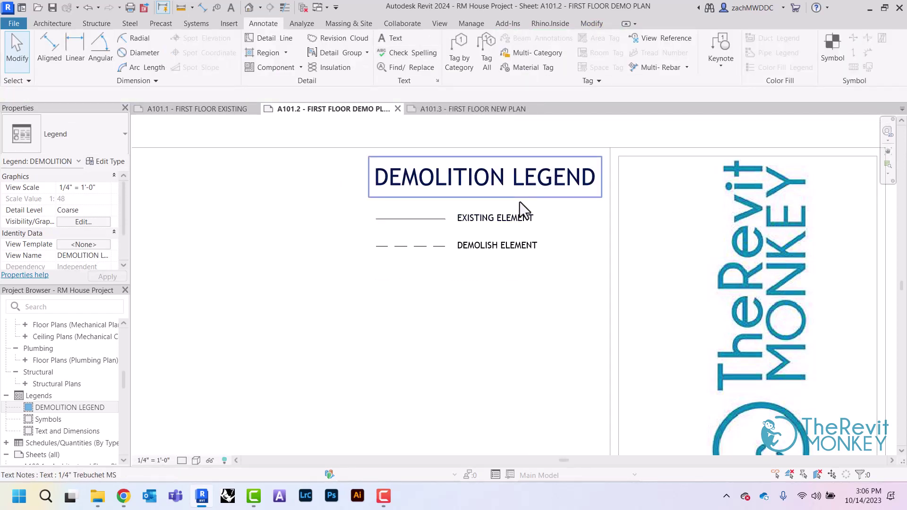
Step: Draw a short vertical reference plane in the activated legend view, starting at the title block's border corner, and deactivate the view
click(52, 23)
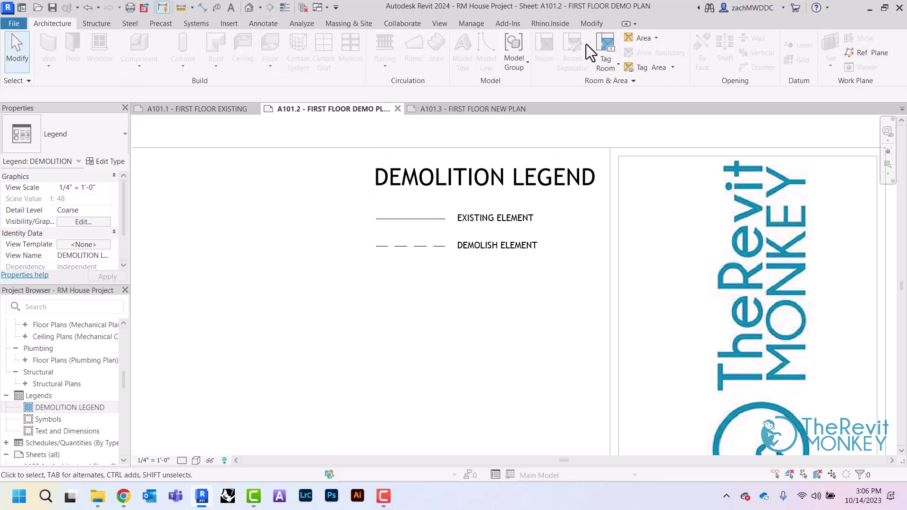
click(868, 54)
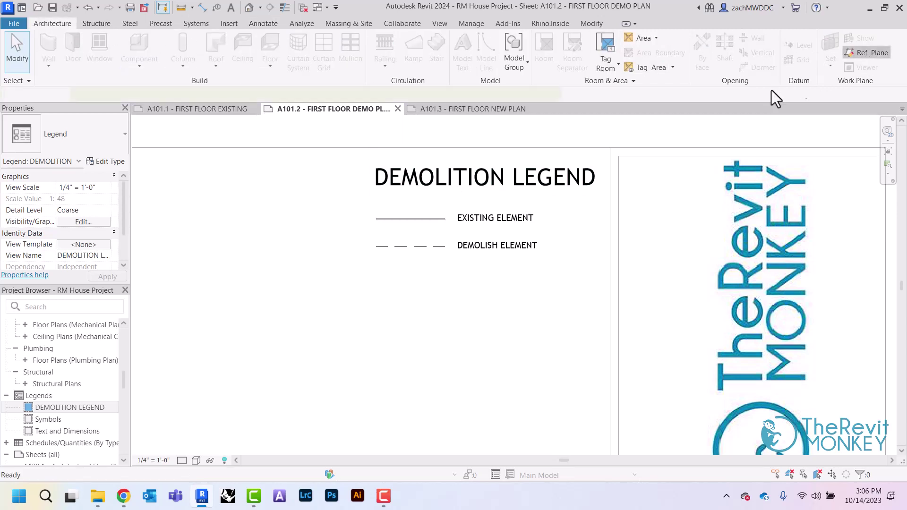
click(610, 147)
click(609, 187)
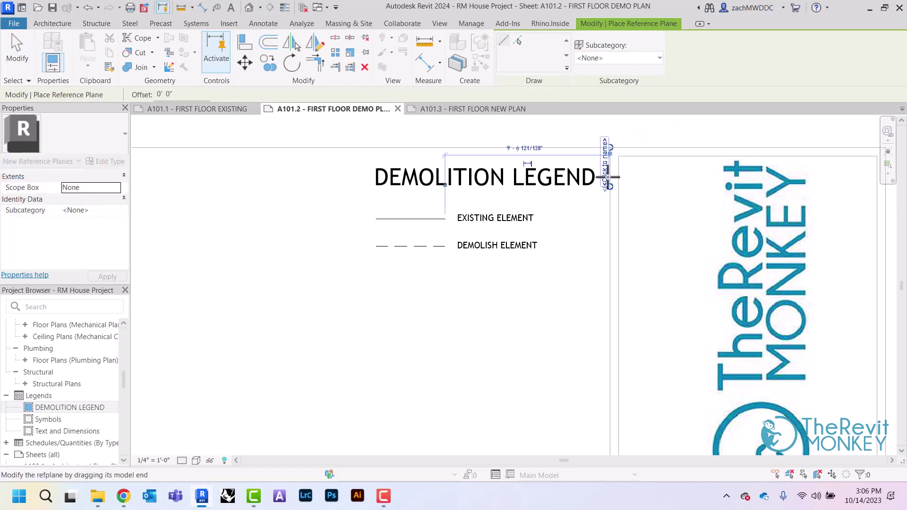
right_click(609, 147)
click(628, 174)
key(Escape)
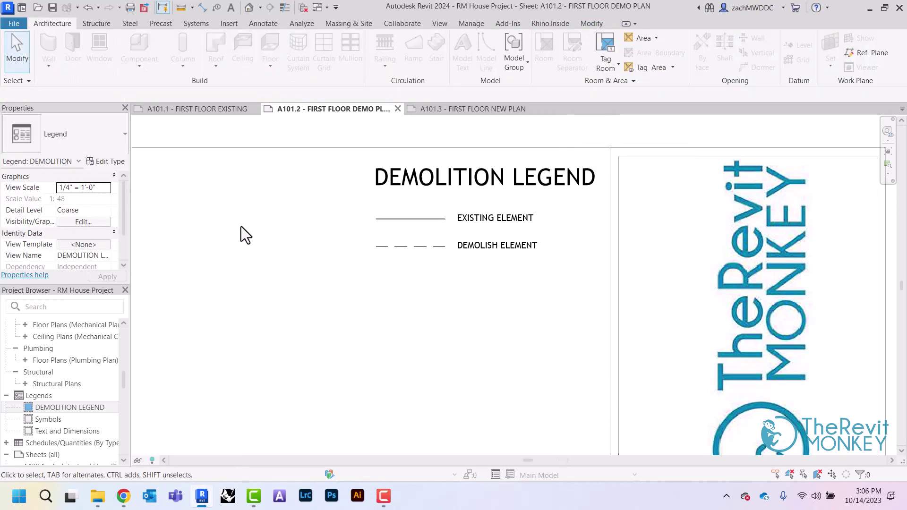
double_click(241, 227)
Step: Shift the legend viewport away, and move it back by snapping the reference plane's upper end to the title block's border corner
drag(481, 194, 363, 243)
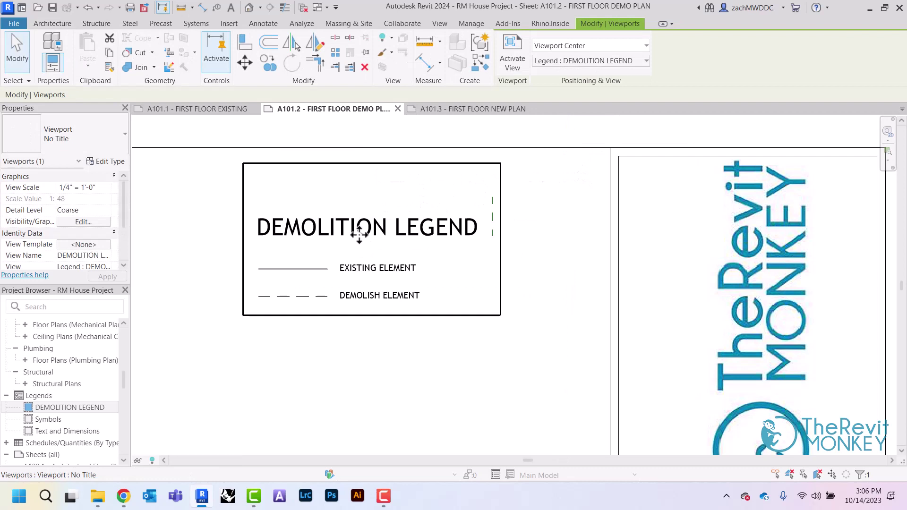
click(240, 66)
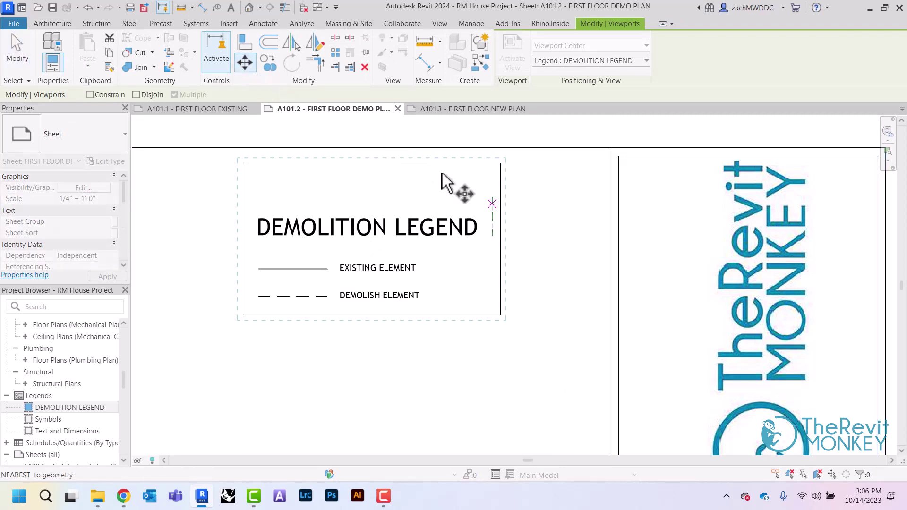
click(492, 203)
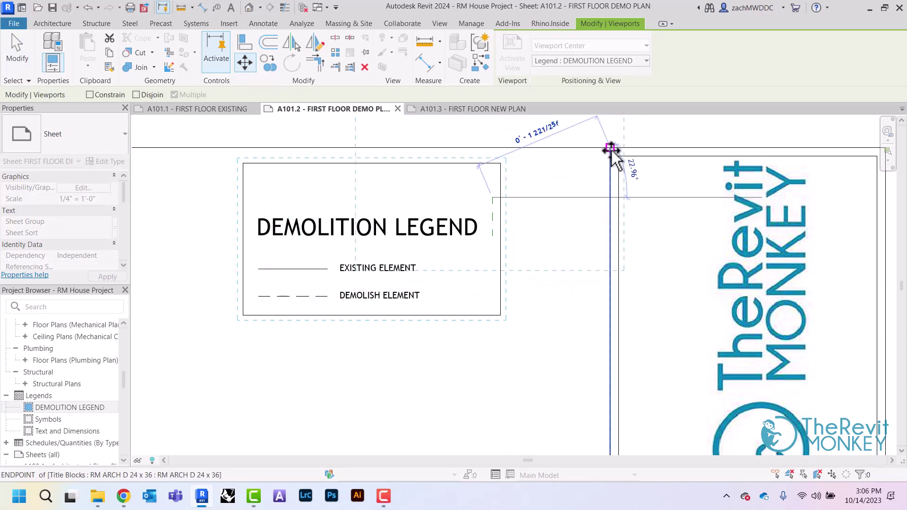
click(610, 149)
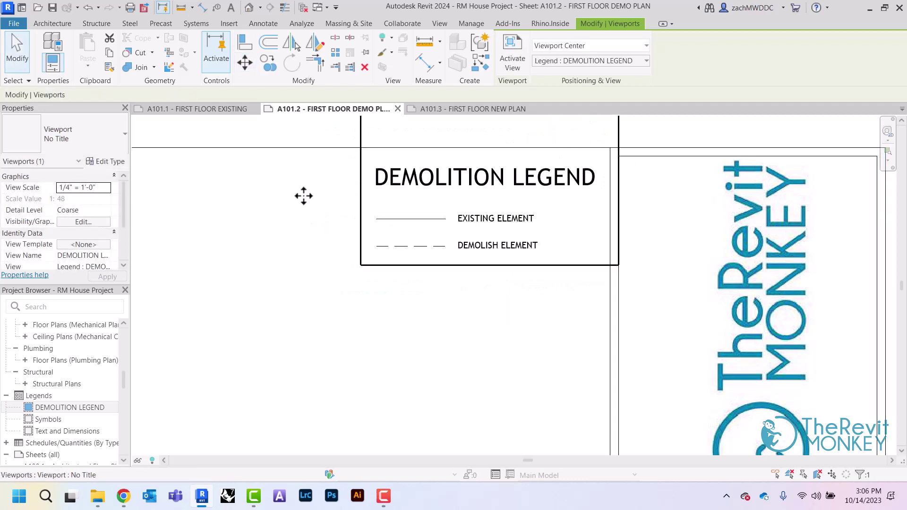
key(Escape)
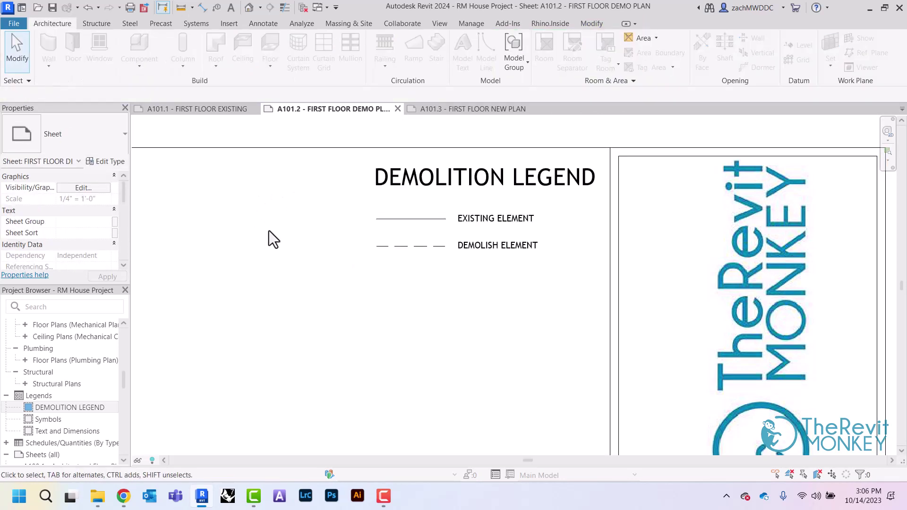
Step: Duplicate the DEMOLITION LEGEND view with detailing
right_click(59, 408)
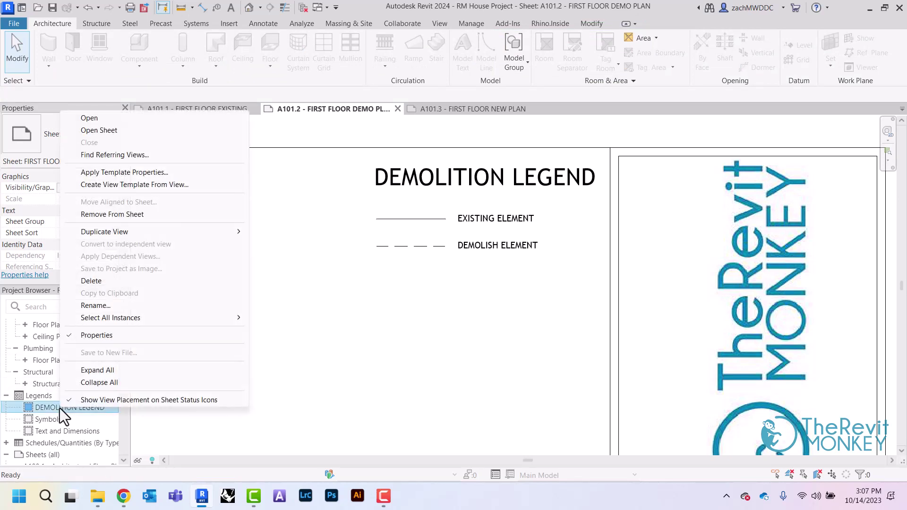
mouse_move(217, 231)
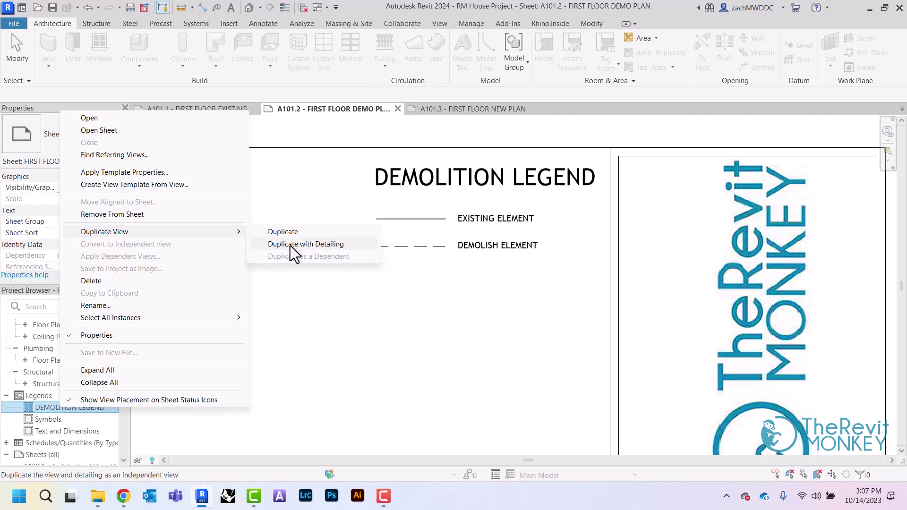
click(291, 247)
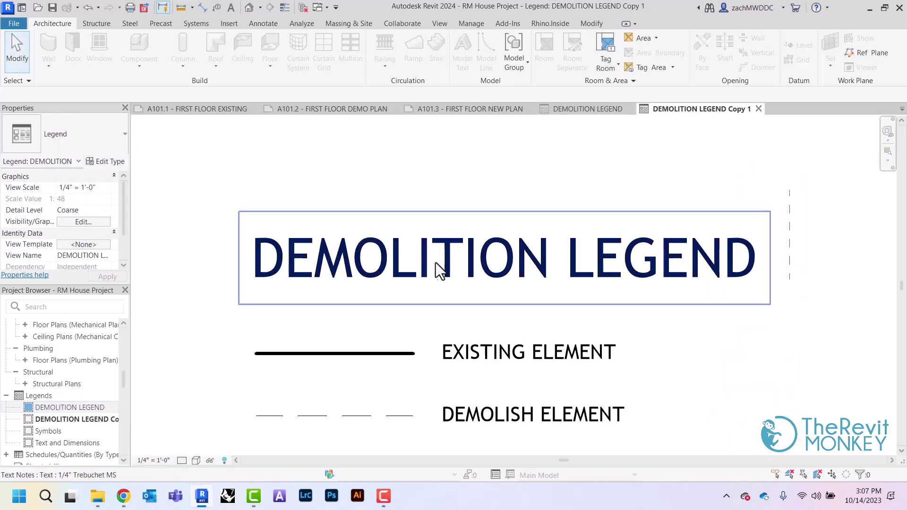
Step: Change the copied legend's title text to "FLOOR PLAN LEGEND"
click(452, 272)
drag(550, 269, 234, 271)
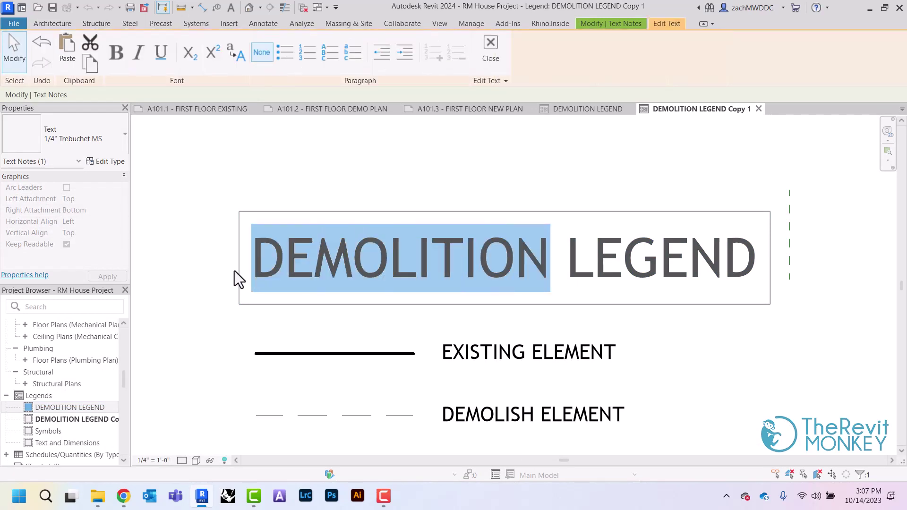
text(FLOOR)
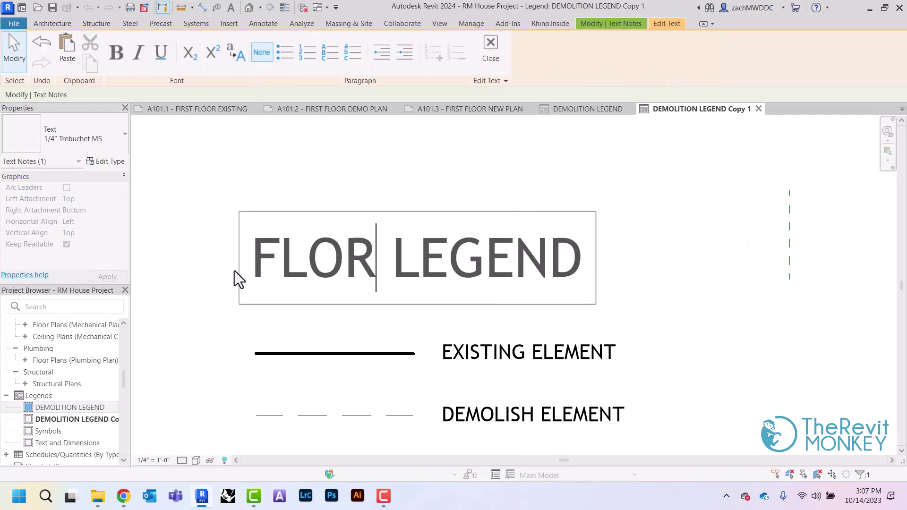
text( PLAN)
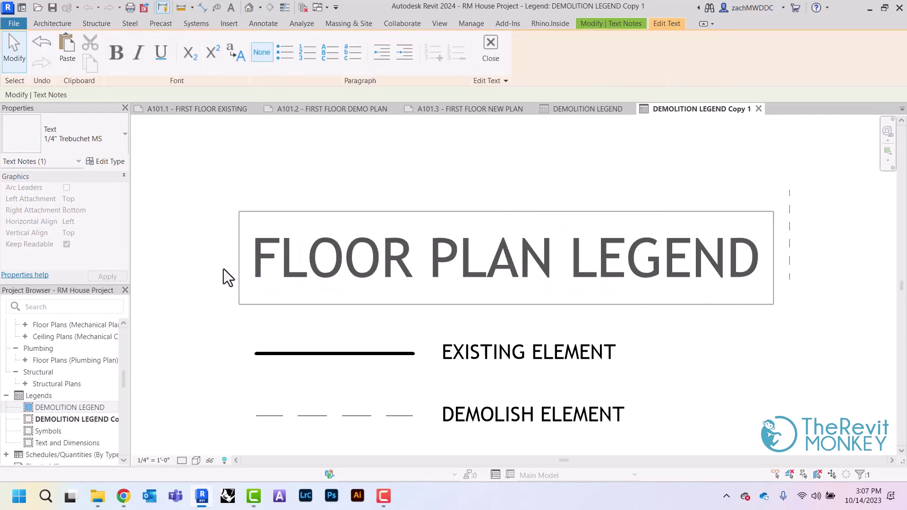
click(223, 268)
Step: Rename the copied legend view as FLOOR PLAN LEGEND
click(57, 419)
right_click(57, 419)
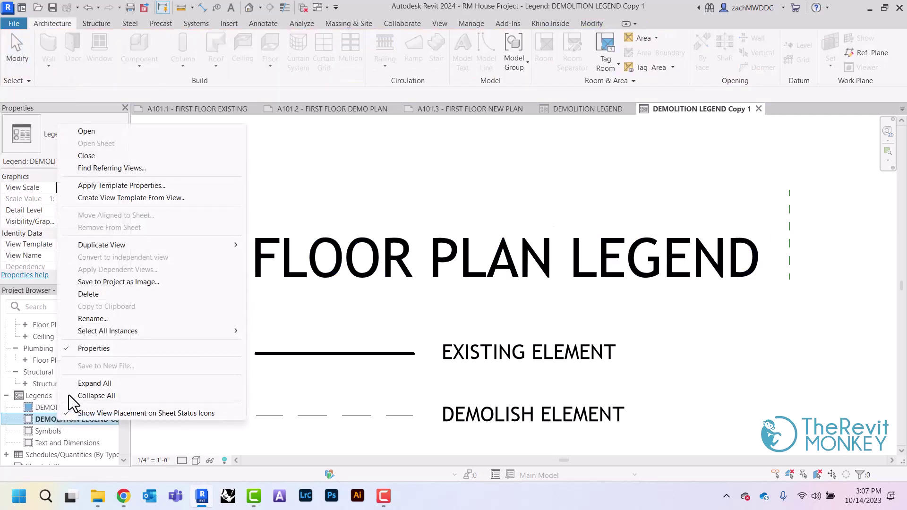
click(93, 318)
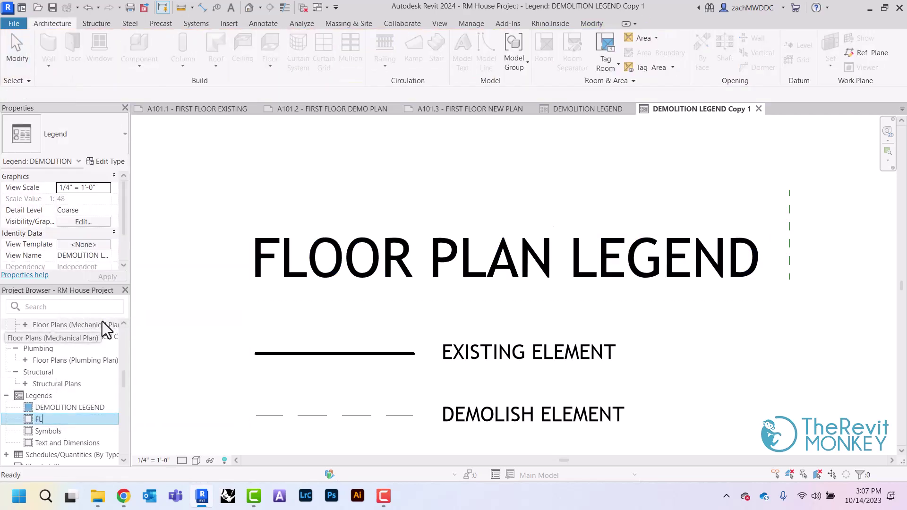
text(FLOOR PLAN LEGEND)
click(294, 187)
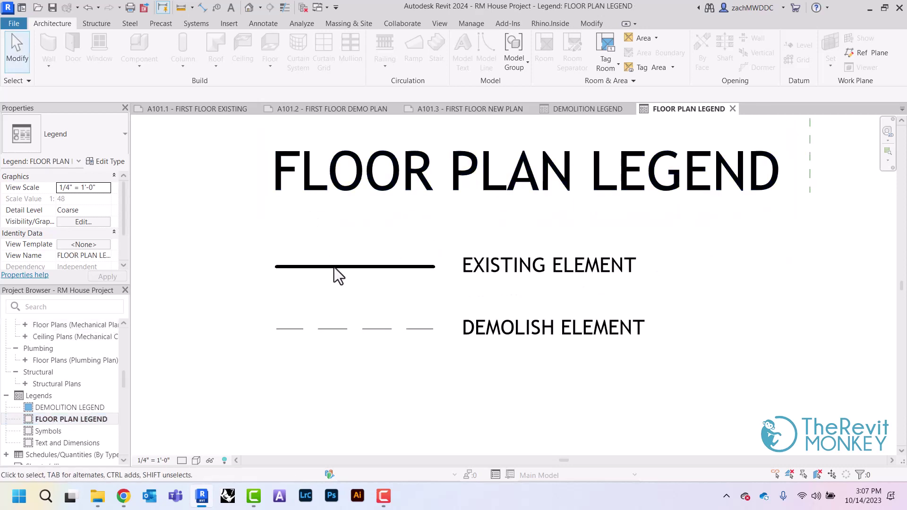
Step: Set the line style of the dashed lower line sample to <Wide Lines>
click(364, 333)
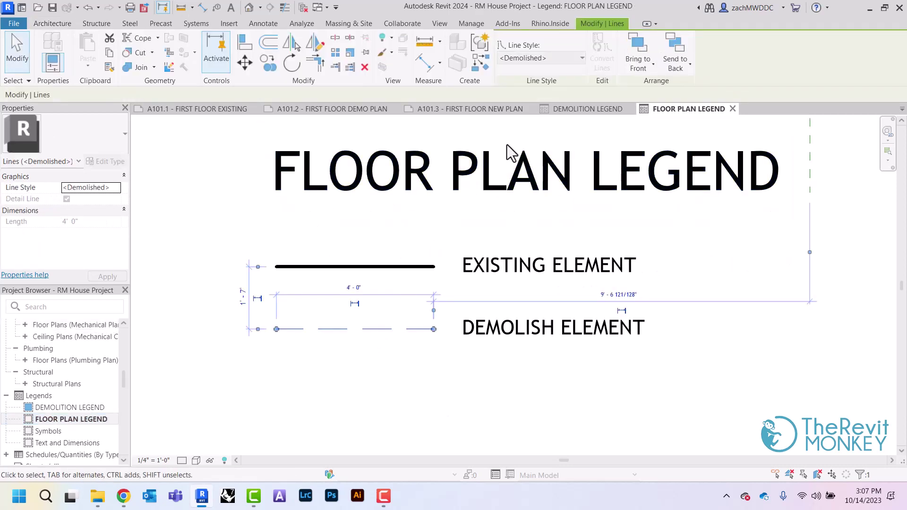
click(569, 62)
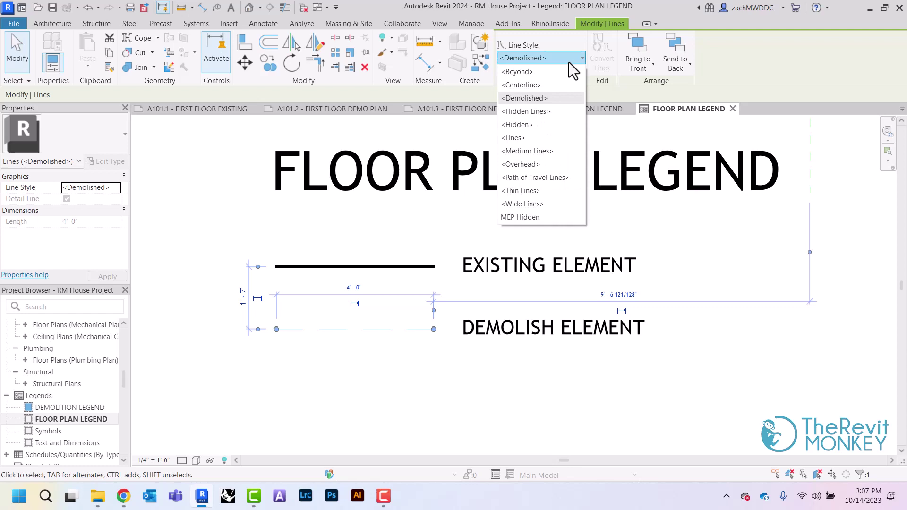
click(548, 202)
click(430, 240)
Step: Override the existing element line's graphics in this view to halftone
click(389, 267)
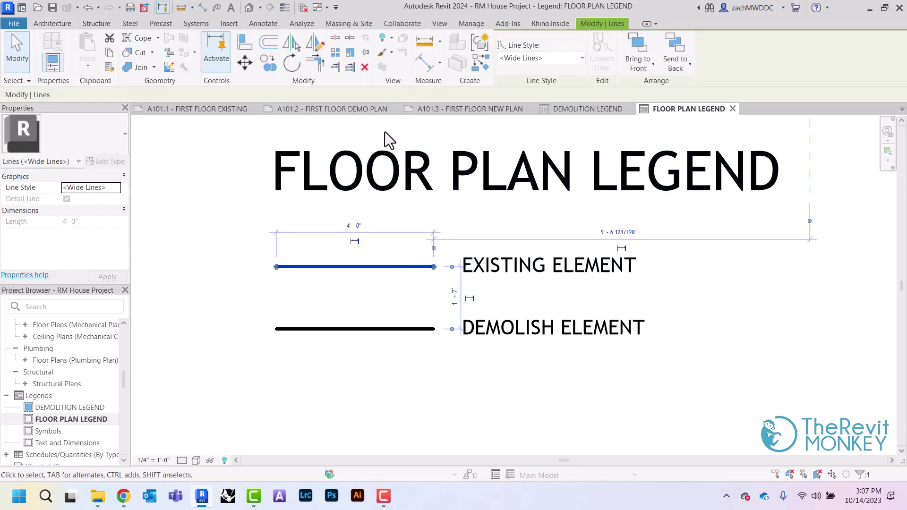
click(386, 54)
click(395, 72)
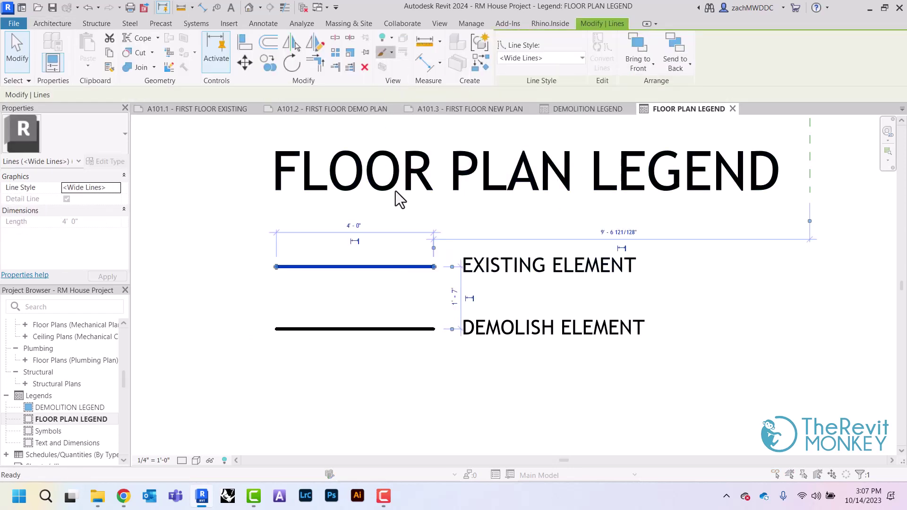
click(497, 197)
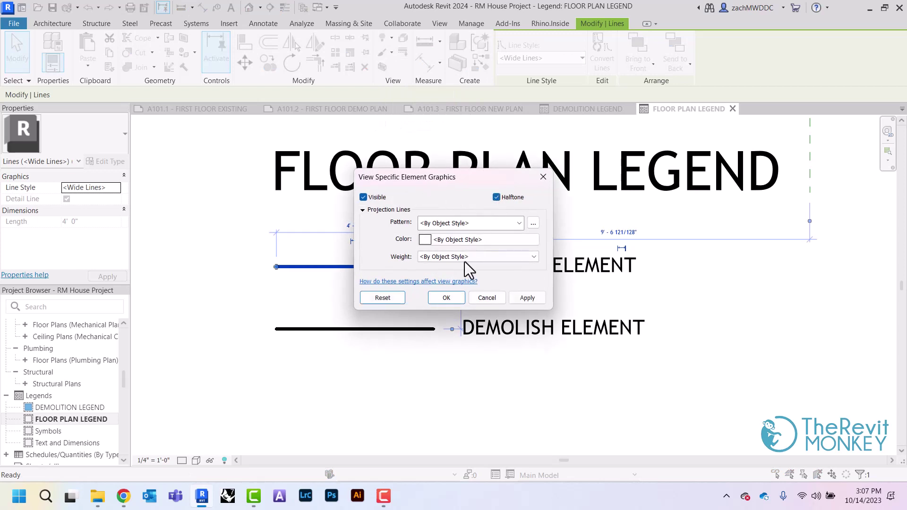
click(447, 298)
click(457, 395)
Step: Change the lower label's text from demolish to "NEW ELEMENT"
click(556, 330)
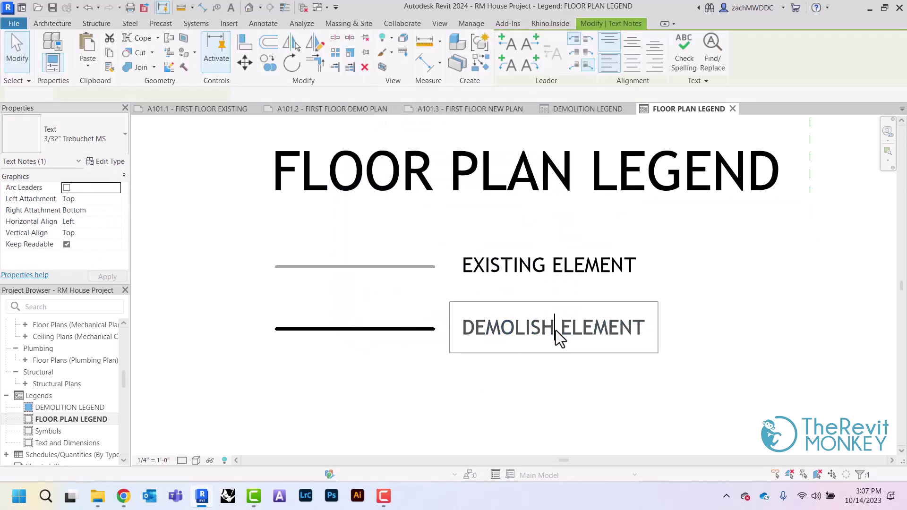
double_click(556, 331)
text(NDW)
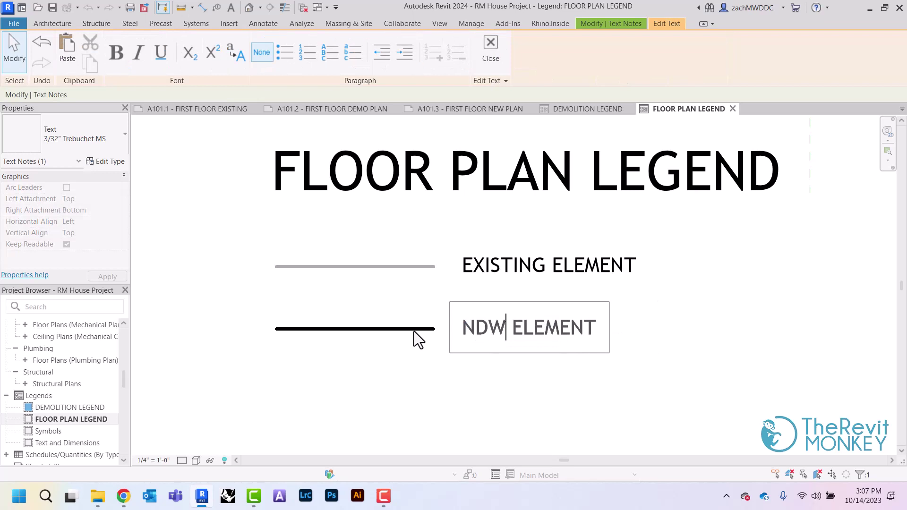
key(BackSpace)
key(BackSpace)
key(BackSpace)
text(EW)
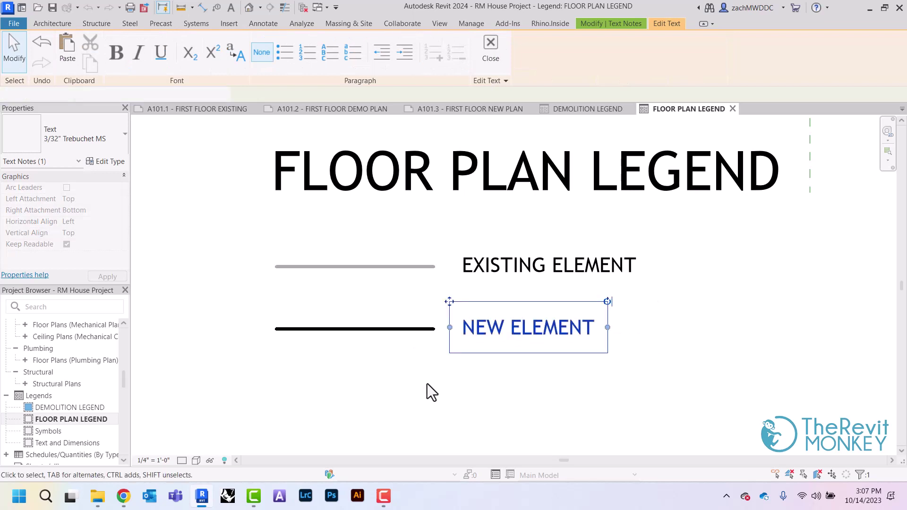
click(425, 391)
click(407, 405)
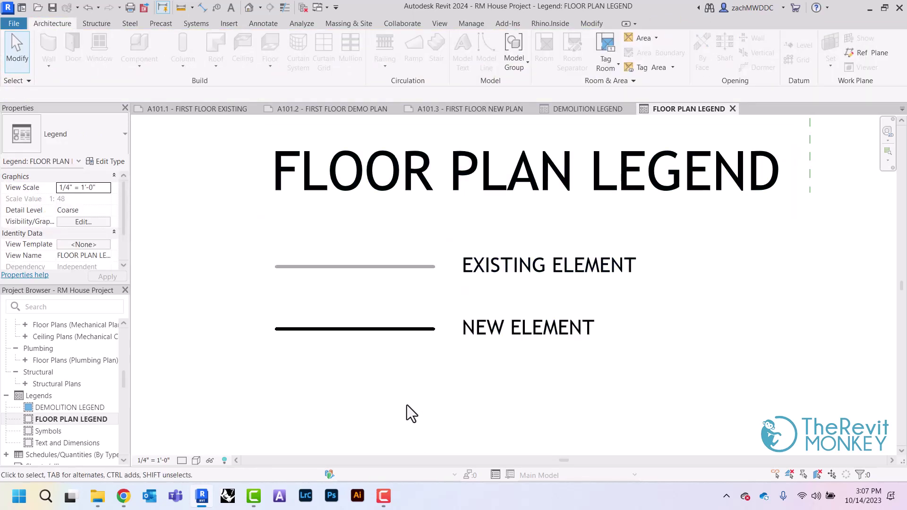
Step: Place FLOOR PLAN LEGEND on sheet A101.3 above the plan near the title block, and set its viewport type to No Title
click(455, 109)
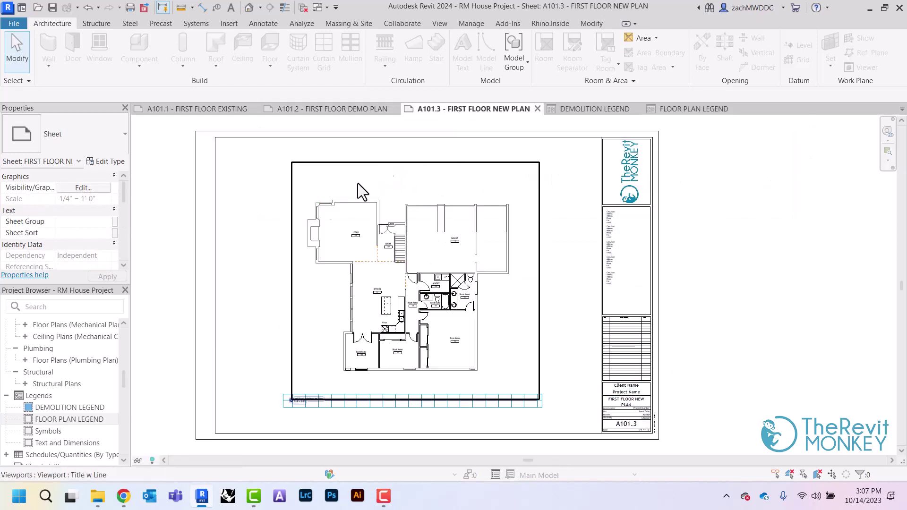
click(44, 419)
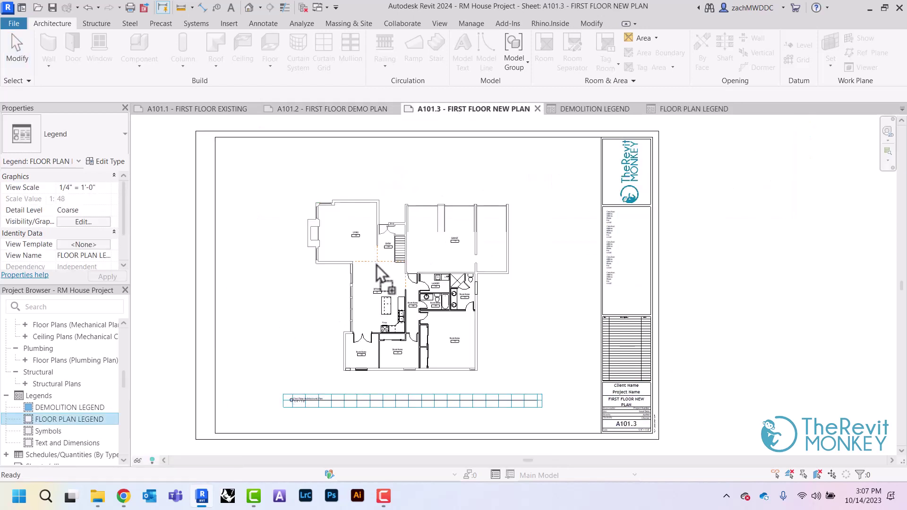
drag(44, 419, 372, 257)
click(558, 162)
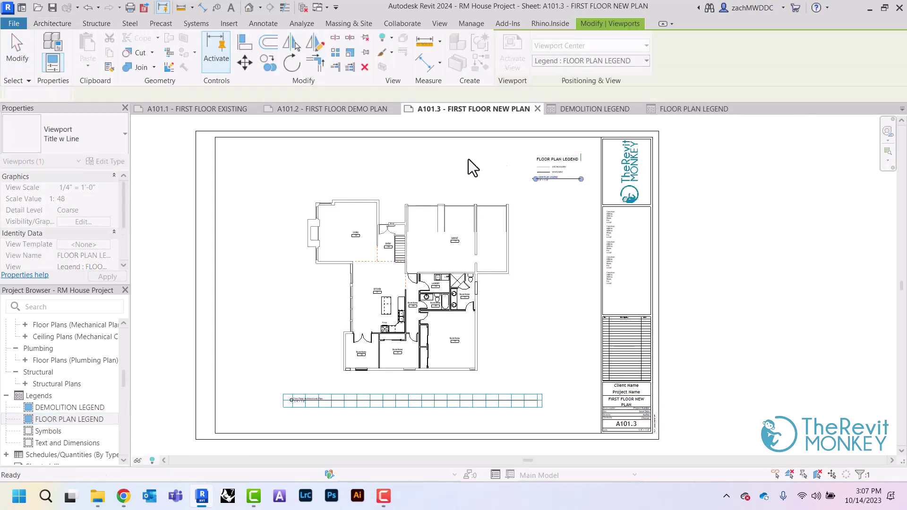
click(71, 145)
click(38, 194)
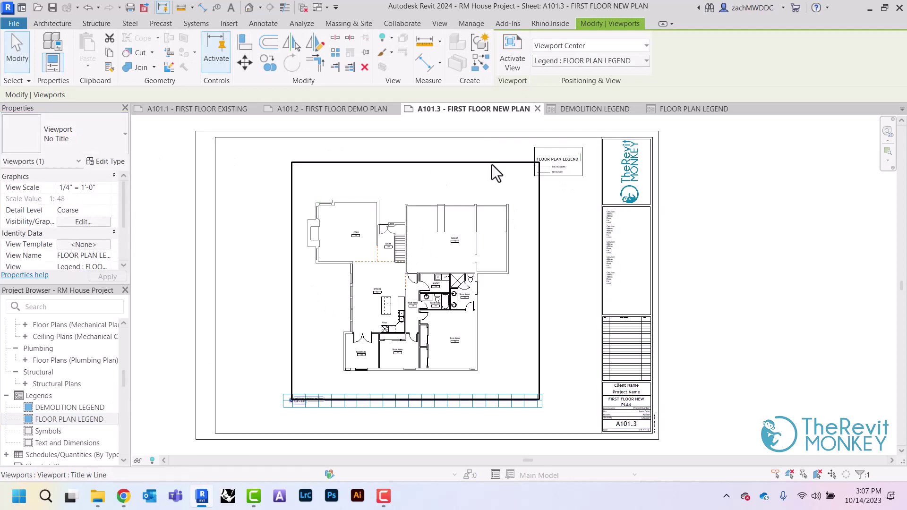
Step: Move the floor plan legend viewport by its reference plane's upper end onto the border corner beside the title block
scroll(557, 161, up, 5)
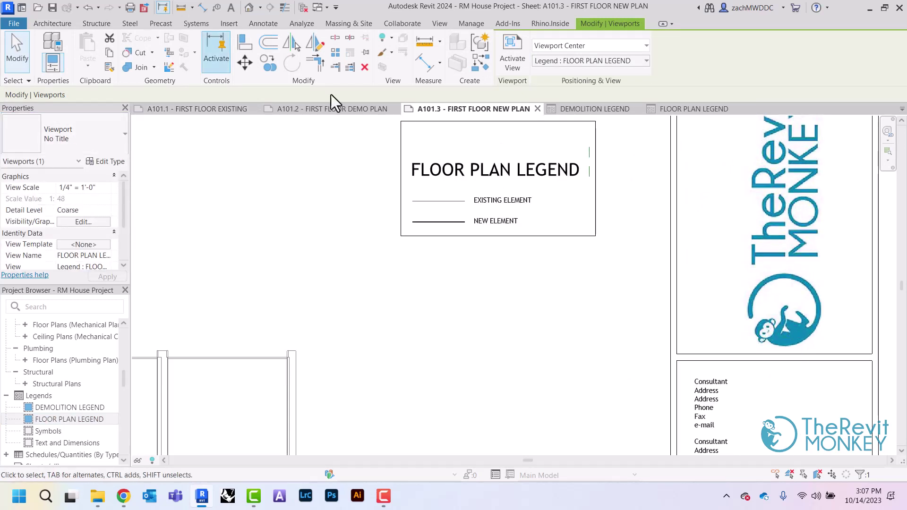
click(246, 65)
click(589, 148)
scroll(586, 152, up, 5)
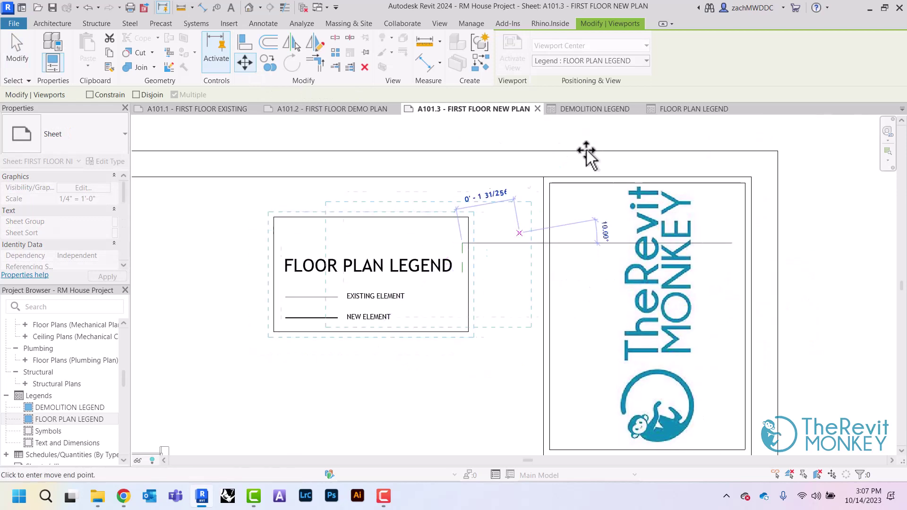
click(554, 150)
scroll(473, 283, down, 5)
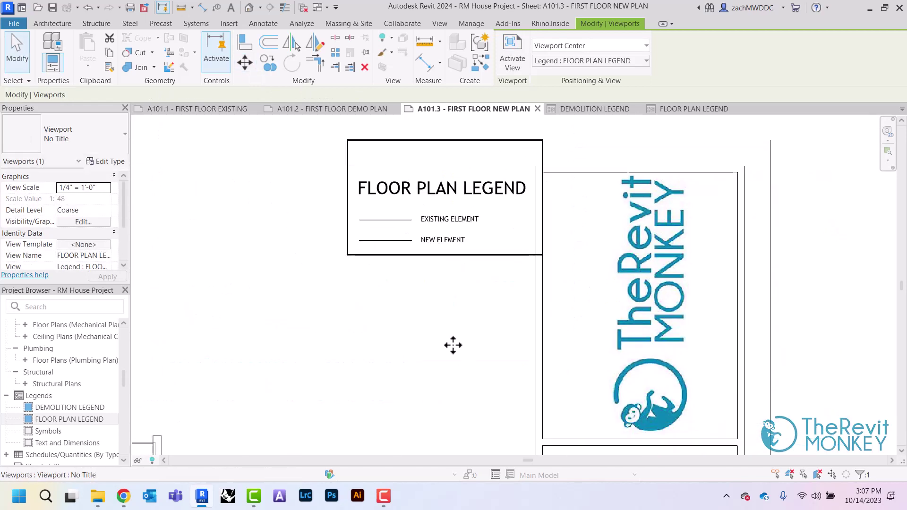
click(436, 377)
scroll(436, 378, down, 4)
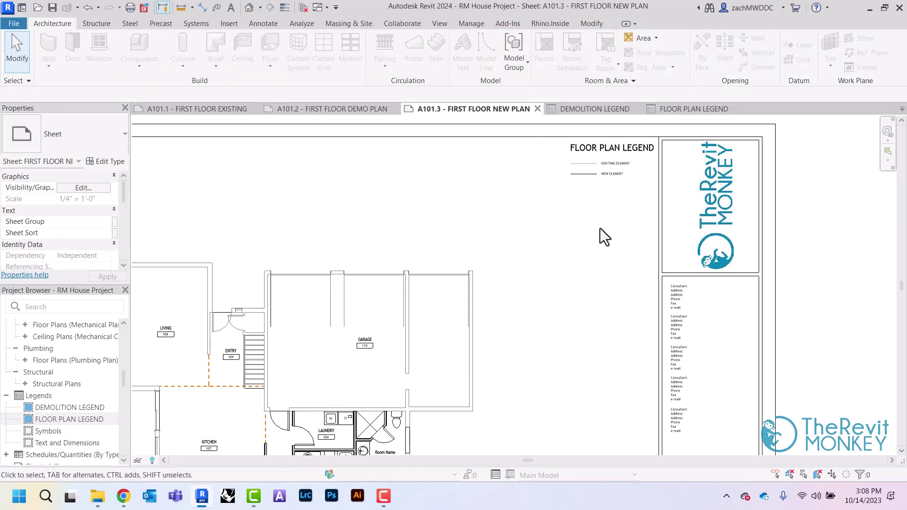
scroll(600, 228, down, 4)
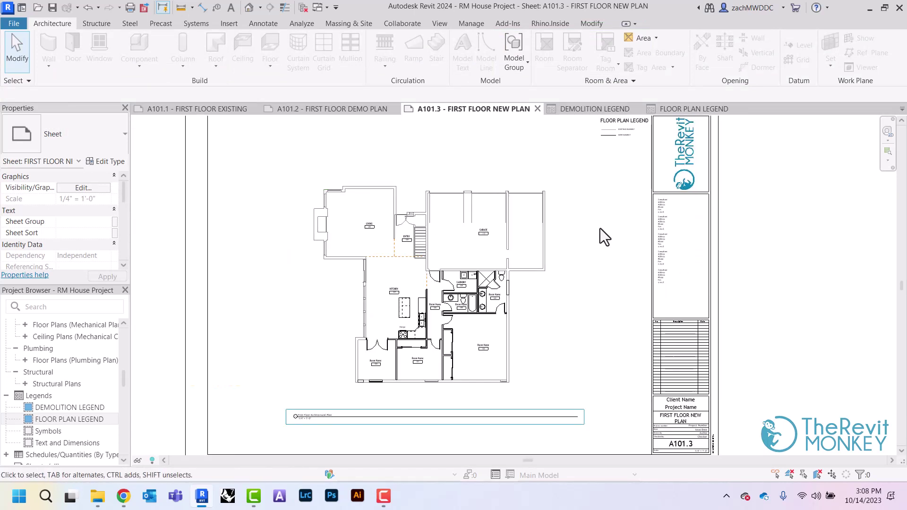
scroll(600, 228, down, 1)
middle_drag(786, 219, 806, 227)
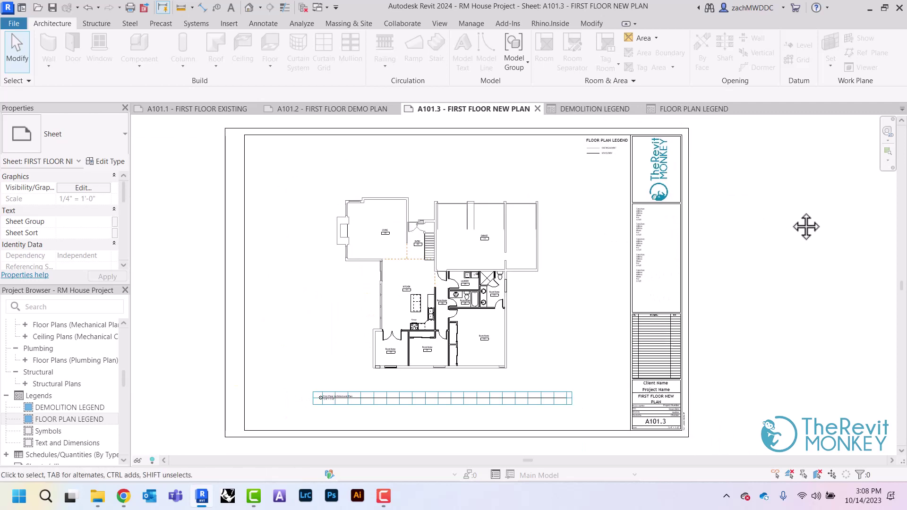